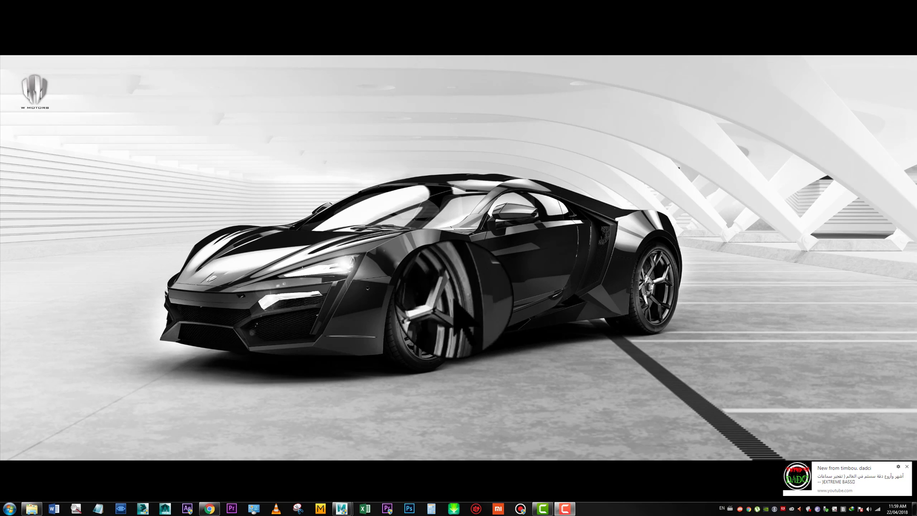
Step: Switch to Chrome and go to google.com
left_click(209, 508)
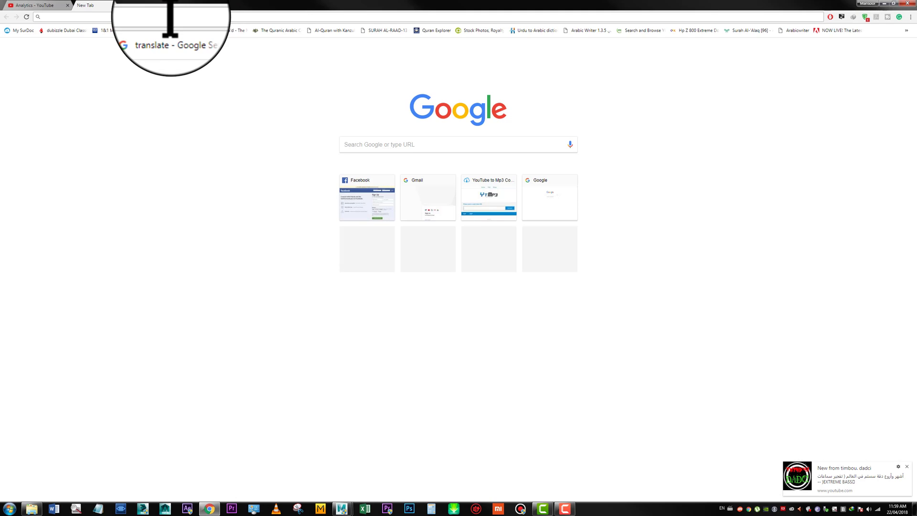
type("google.com")
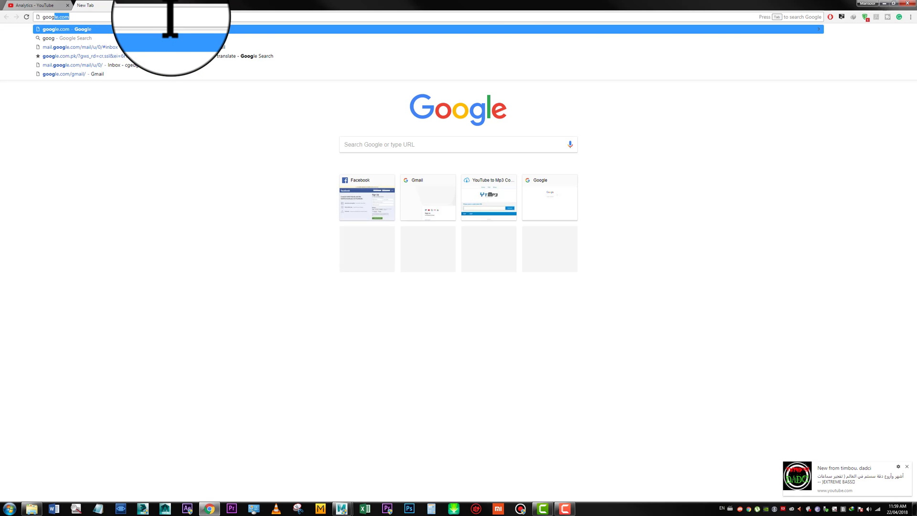
key("Return")
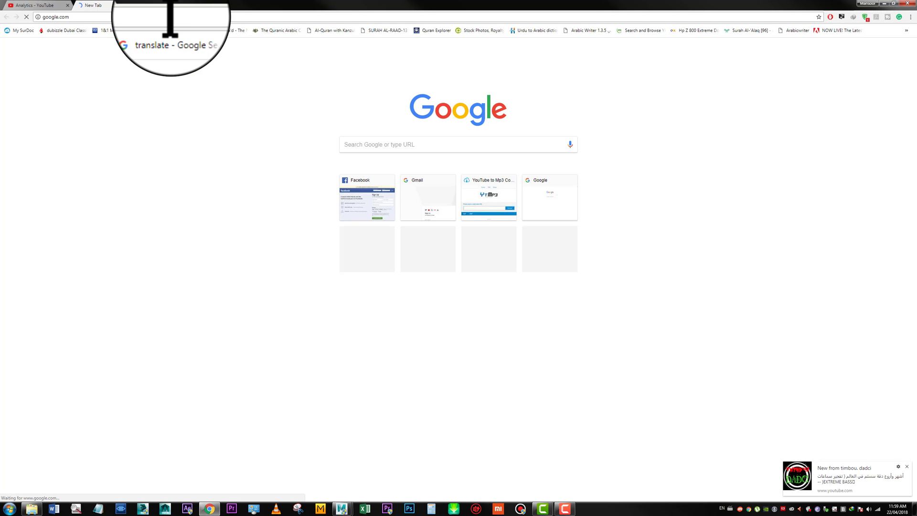
Step: Search Google for "pen blue print" and show the image results
left_click(364, 146)
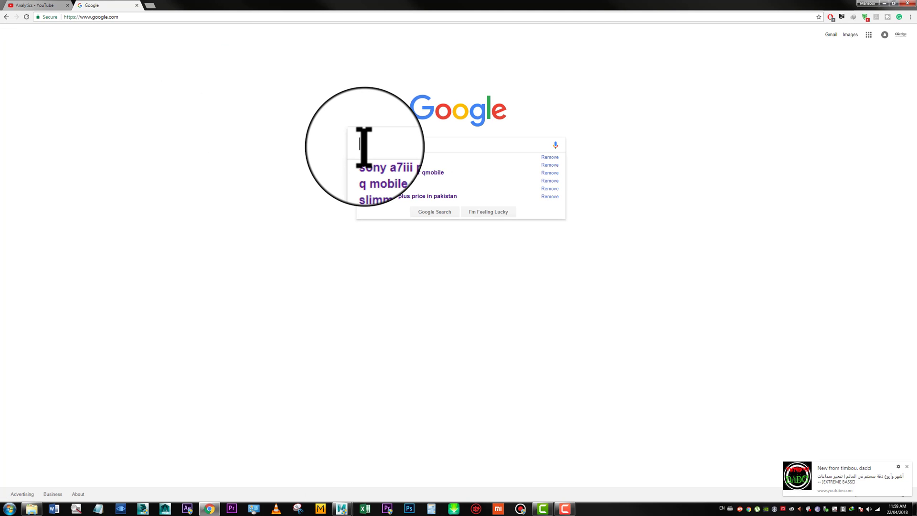
type("pen b")
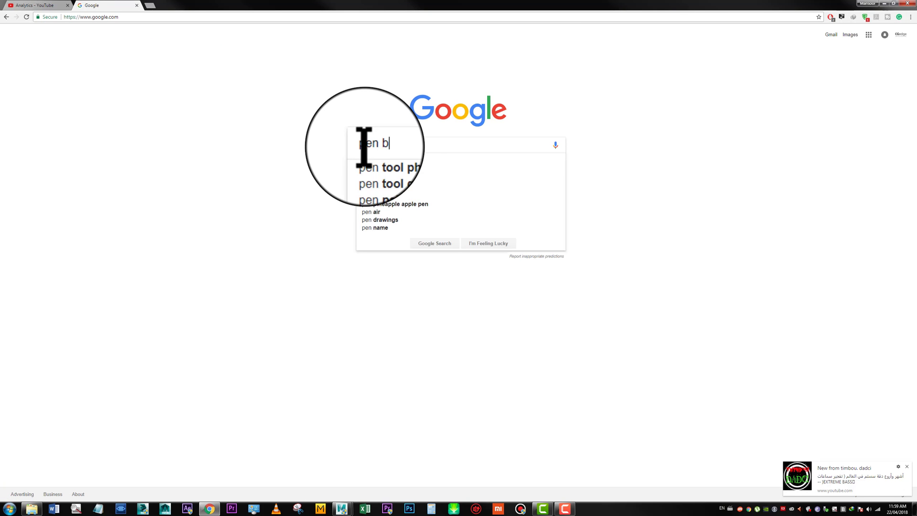
type("lue print")
key("Return")
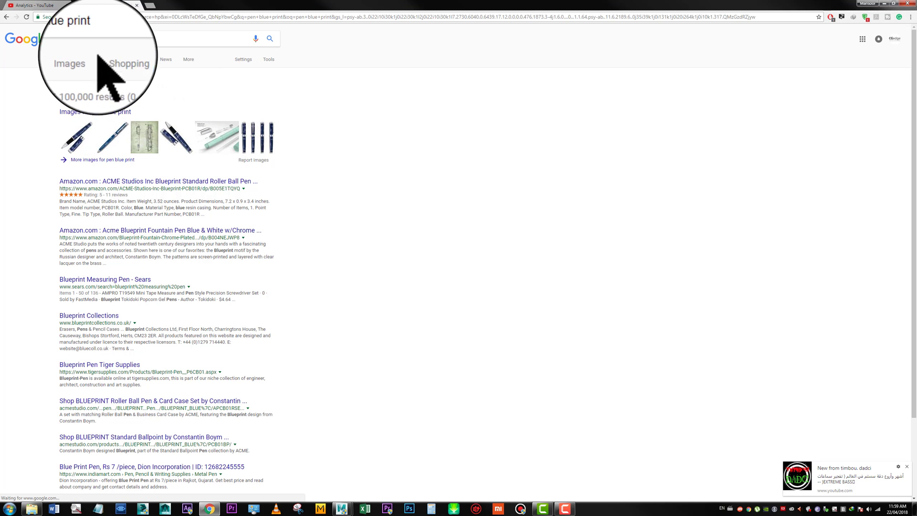
left_click(84, 60)
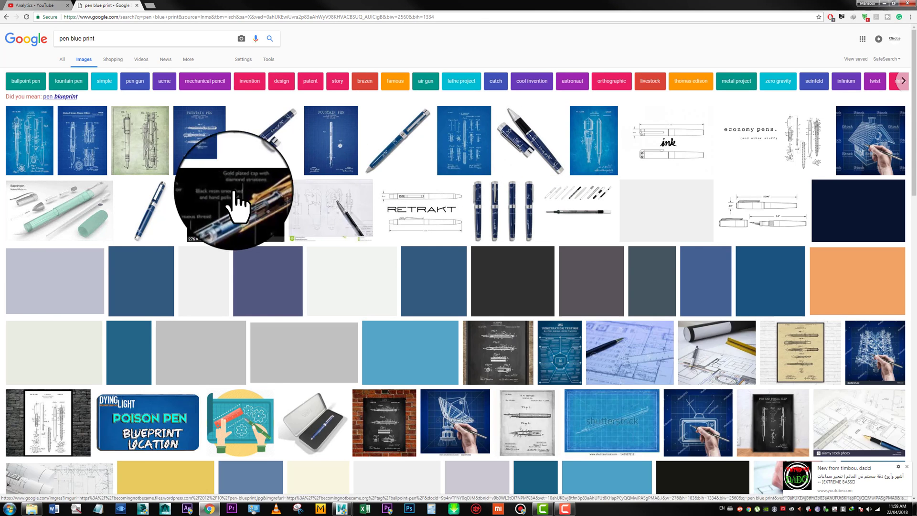
Step: Open the green ballpoint pen patent drawing from the image results in a new tab and view it
left_click(340, 201)
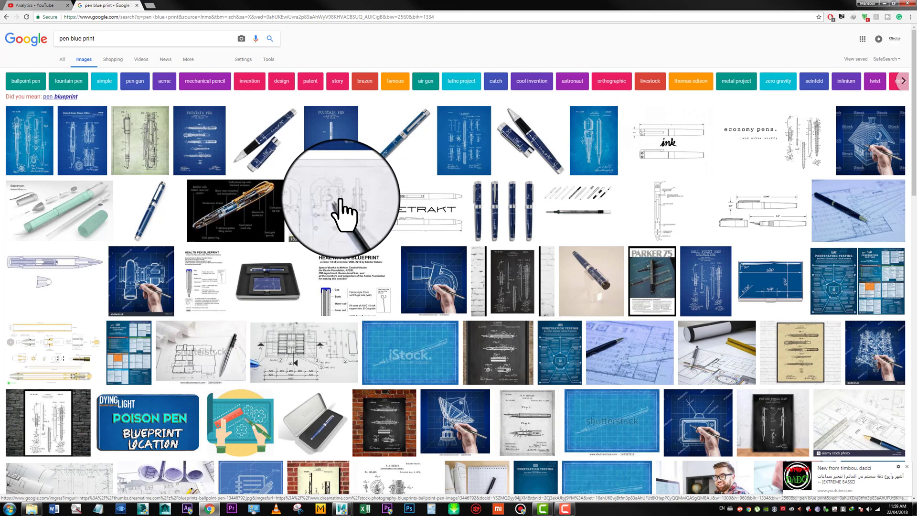
right_click(162, 125)
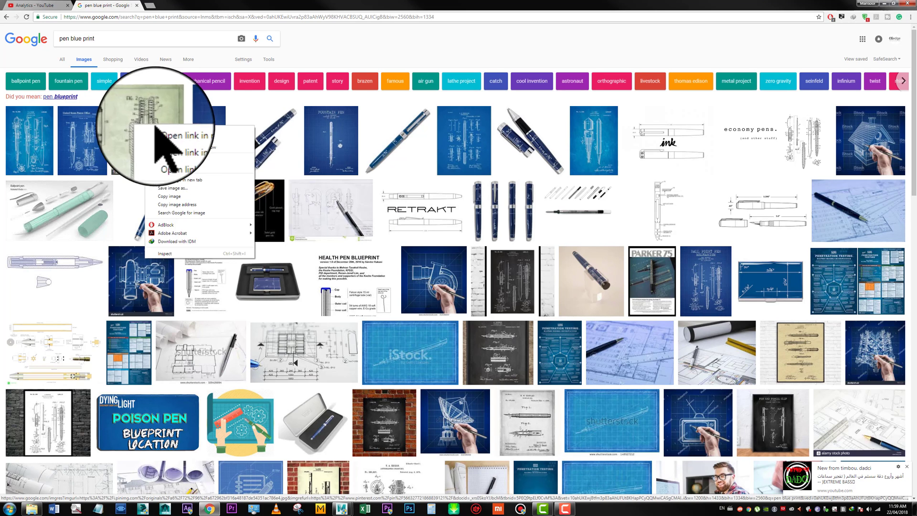
left_click(175, 131)
left_click(167, 6)
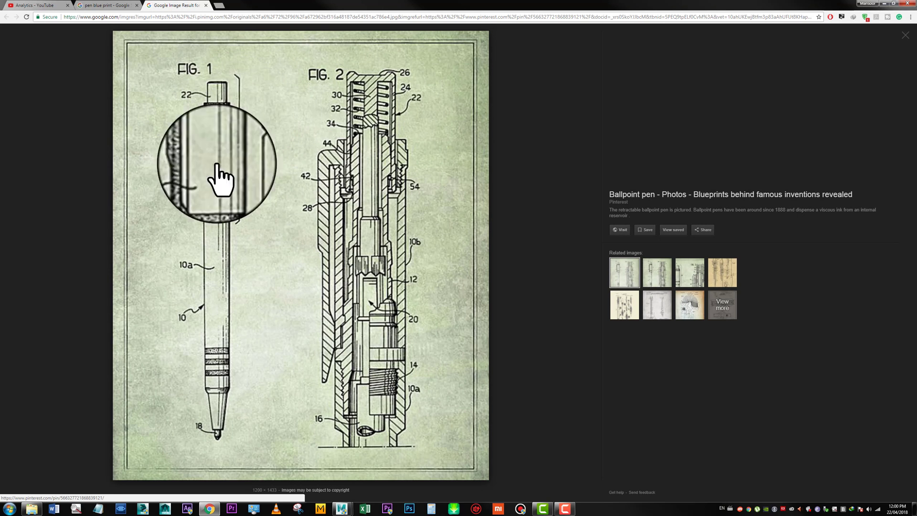
Step: Save the ballpoint pen drawing as a JPEG image in the Modeling class pen model folder
right_click(246, 151)
left_click(299, 228)
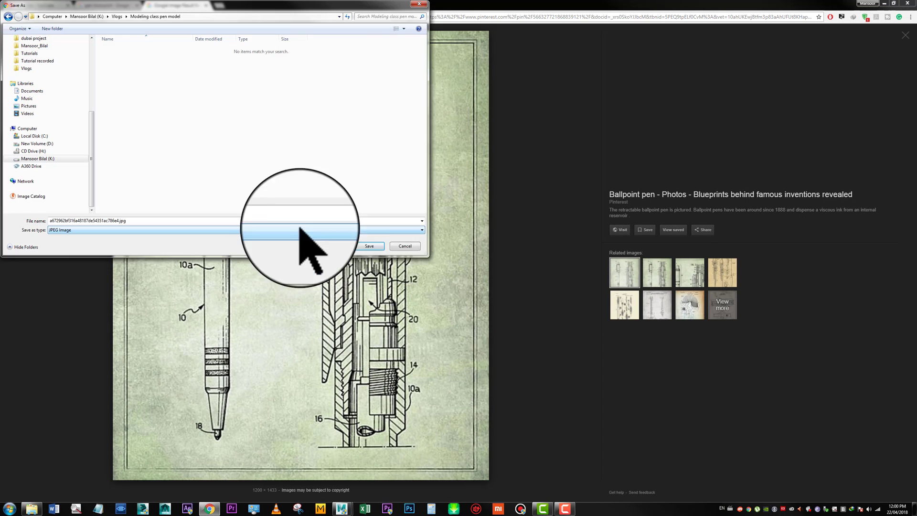
left_click(372, 245)
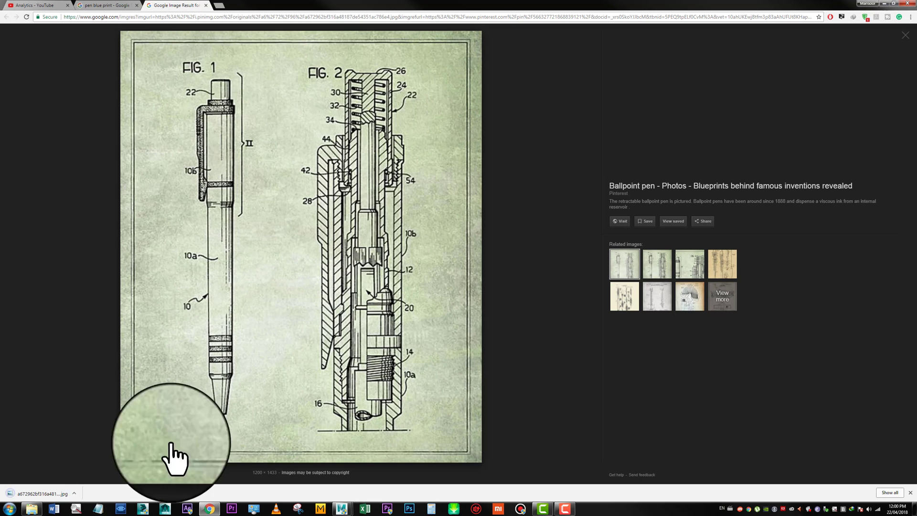
Step: Show the downloaded pen drawing in its folder and open it with Adobe Photoshop
right_click(48, 491)
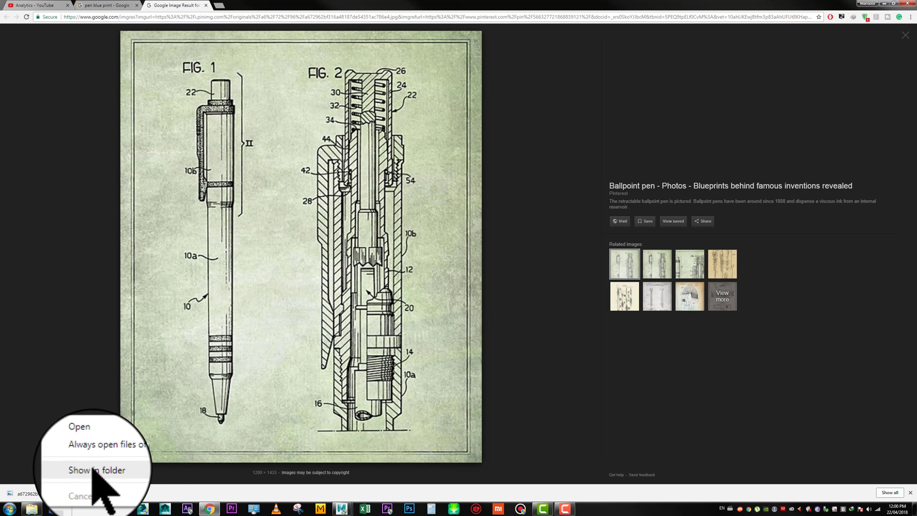
left_click(93, 467)
right_click(260, 122)
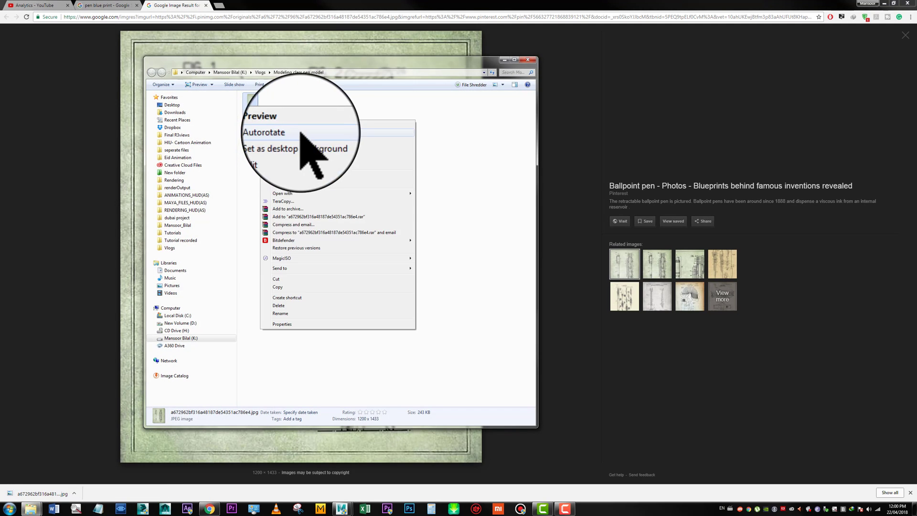
mouse_move(394, 193)
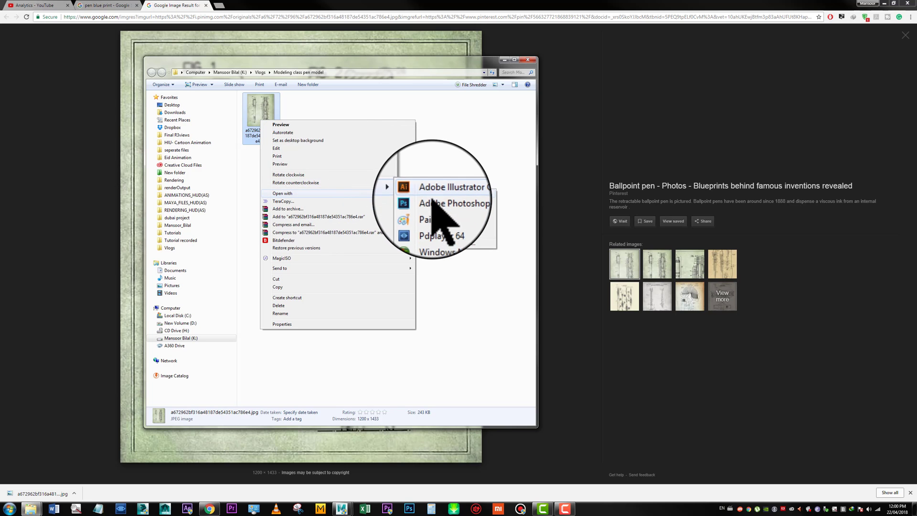
left_click(432, 206)
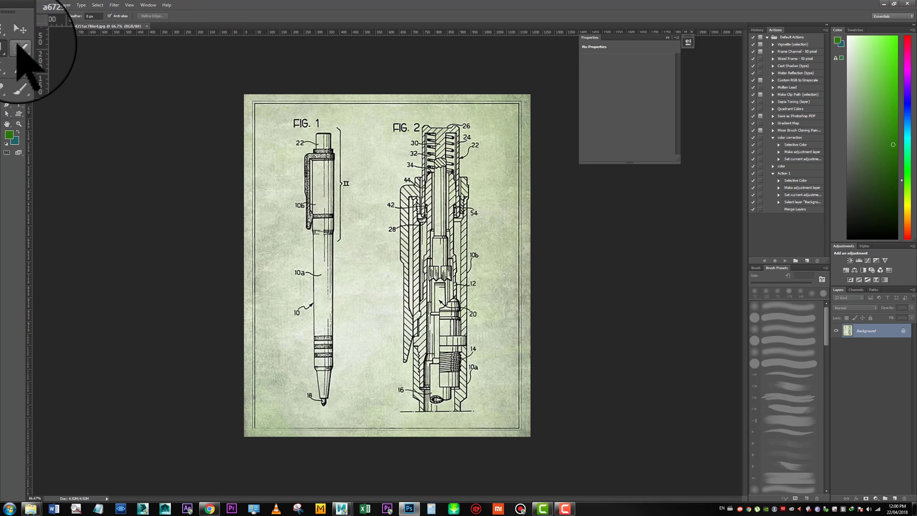
Step: Crop the drawing to the FIG. 1 pen and save it as a JPEG named "pen model"
left_click(7, 37)
left_click(34, 39)
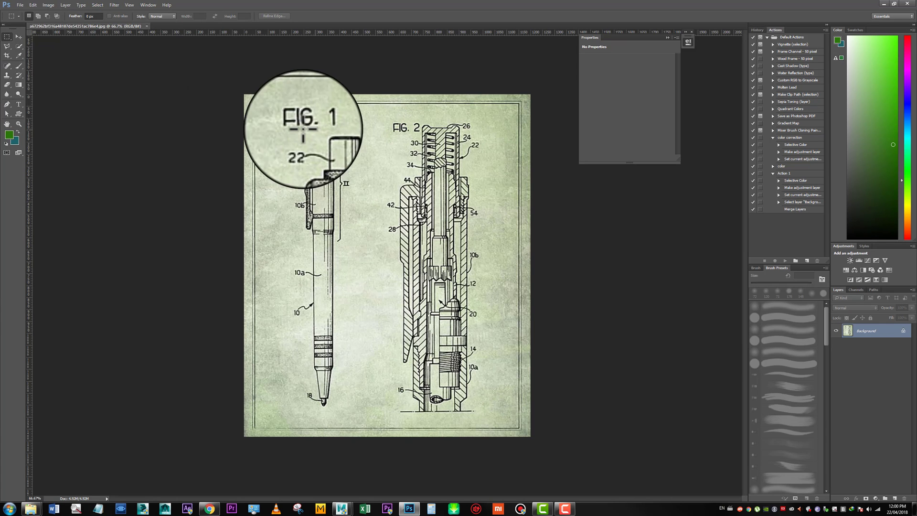
left_click_drag(256, 105, 384, 425)
key("c")
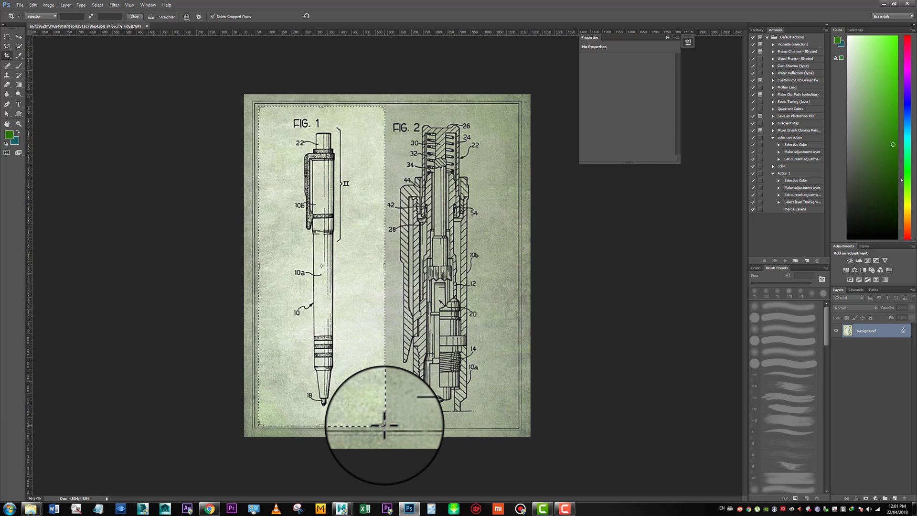
key("Return")
key("ctrl+shift+s")
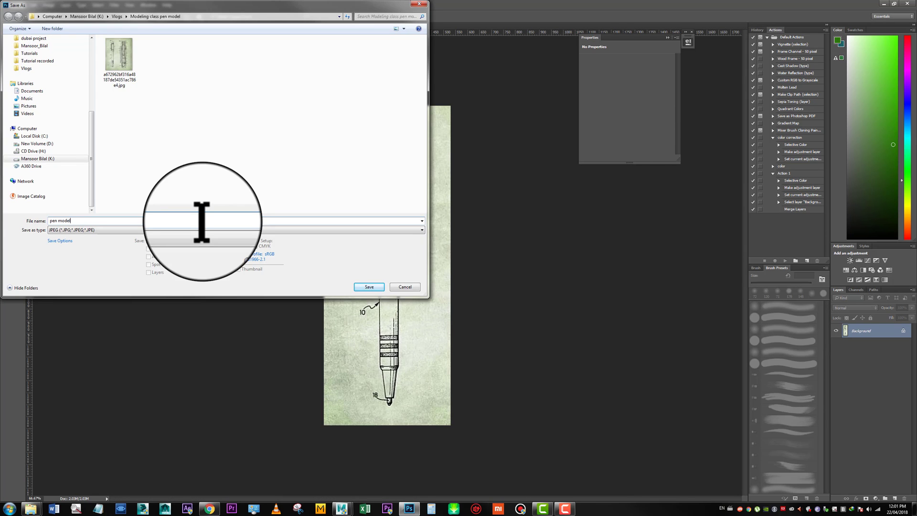
key("Return")
Step: Switch to the untitled Maya 2017 scene and change the viewport from perspective to the top view
mouse_move(350, 501)
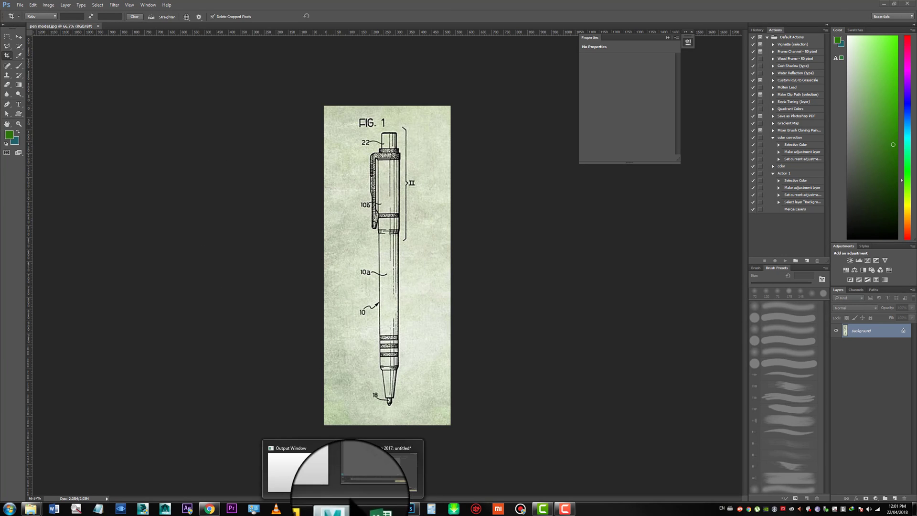
left_click(359, 461)
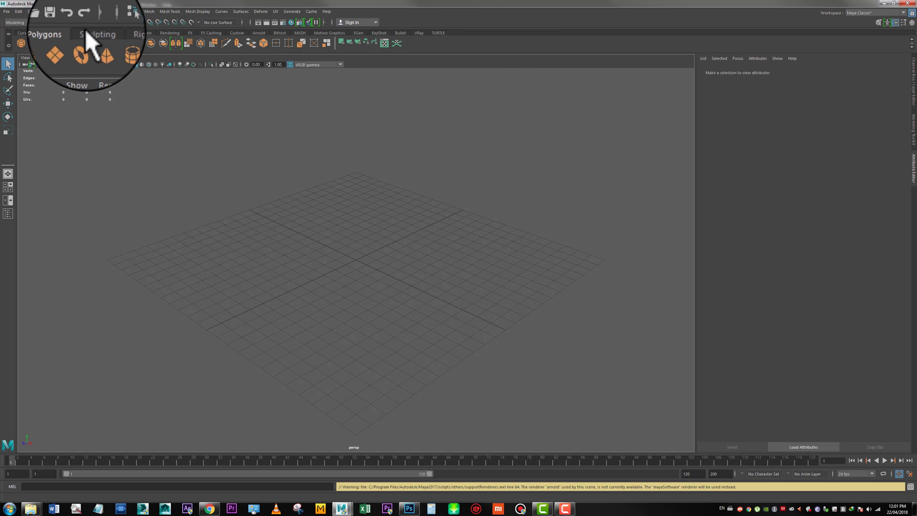
key("space")
key("space")
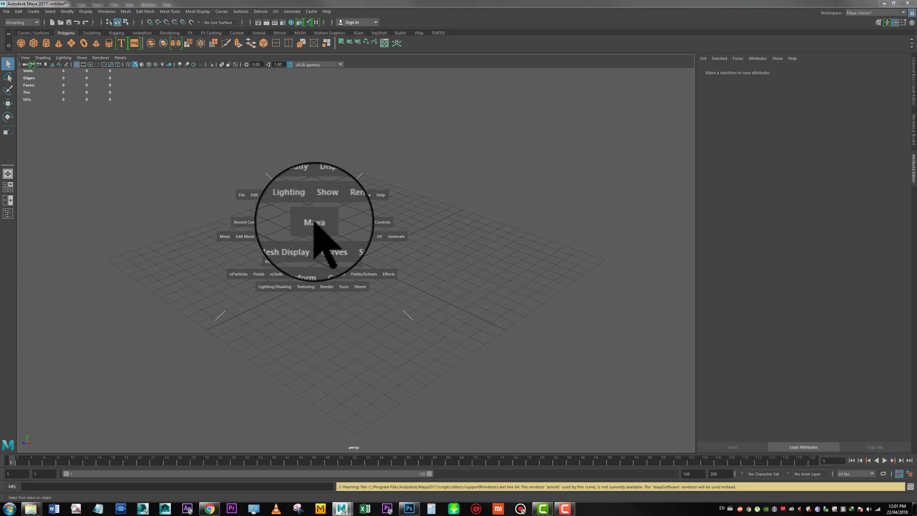
left_click_drag(338, 223, 275, 229)
Step: Import pen model.jpg from the Vlogs folder's Modeling class pen model subfolder as an image plane in the top view
left_click(25, 57)
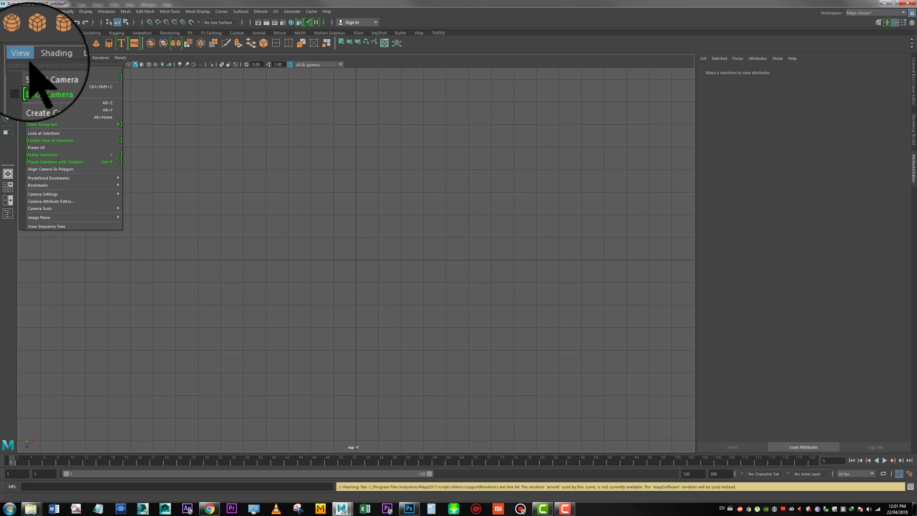
mouse_move(72, 217)
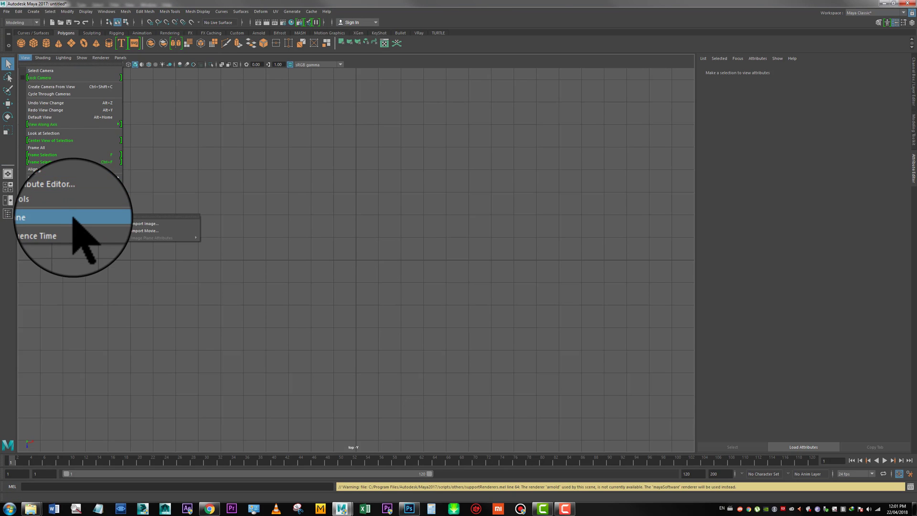
left_click(158, 222)
left_click(200, 174)
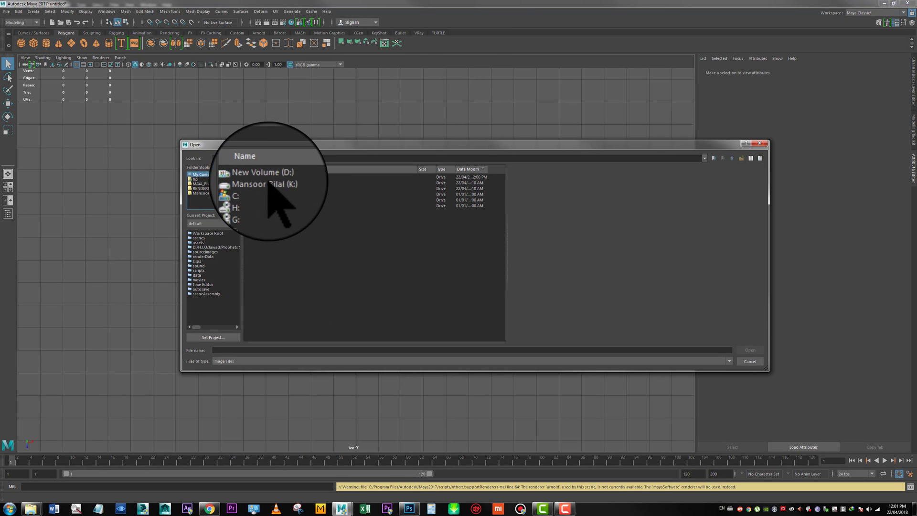
double_click(276, 184)
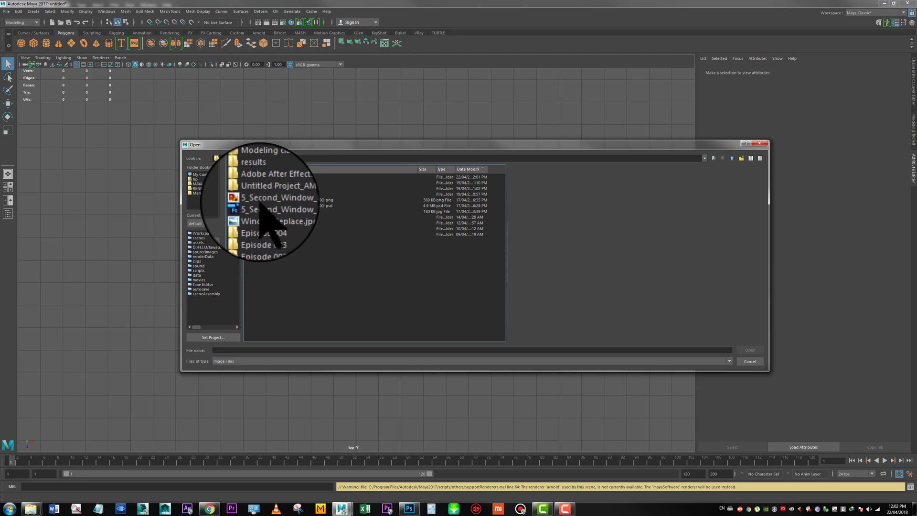
double_click(273, 177)
double_click(275, 178)
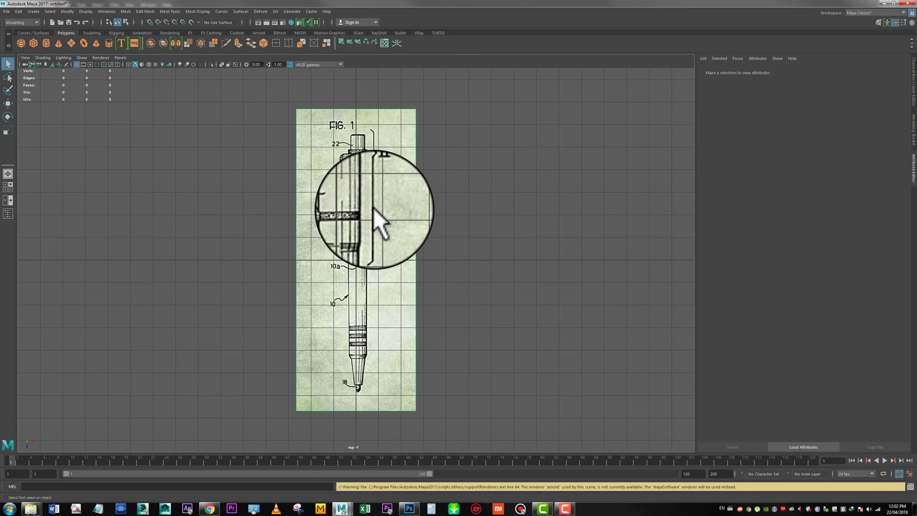
Step: Create a polygon cylinder over the pen's barrel on the reference image and rotate it -90 degrees about X
right_click_drag(374, 209, 386, 206, "alt")
middle_click_drag(386, 205, 383, 220, "alt")
right_click_drag(407, 248, 418, 234, "alt")
middle_click_drag(419, 233, 416, 210, "alt")
right_click_drag(421, 224, 434, 212, "alt")
middle_click_drag(430, 209, 432, 227, "alt")
right_click_drag(419, 218, 434, 214, "alt")
middle_click_drag(433, 214, 435, 197, "alt")
middle_click_drag(432, 216, 436, 224, "alt")
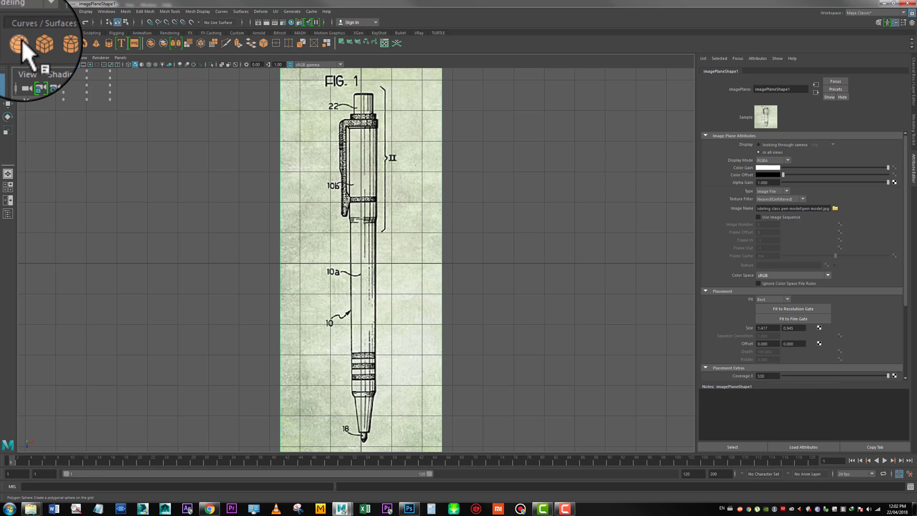
left_click(45, 43)
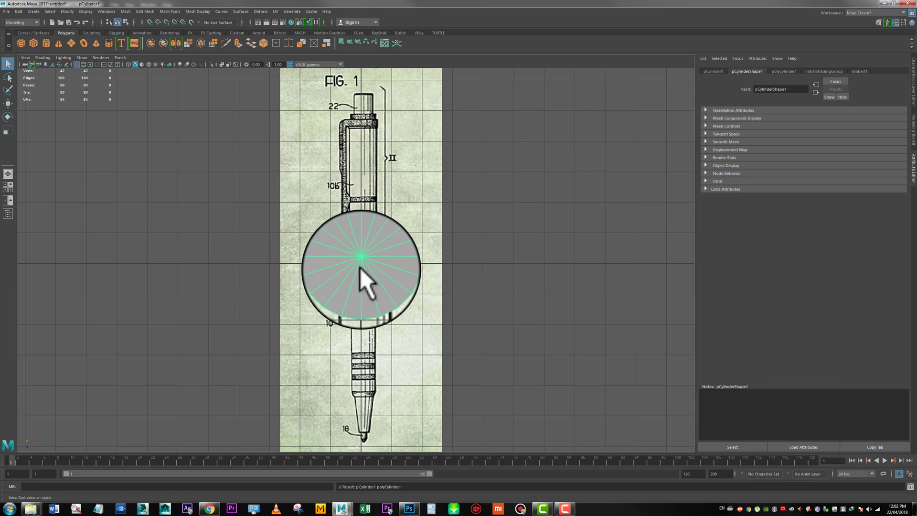
key("e")
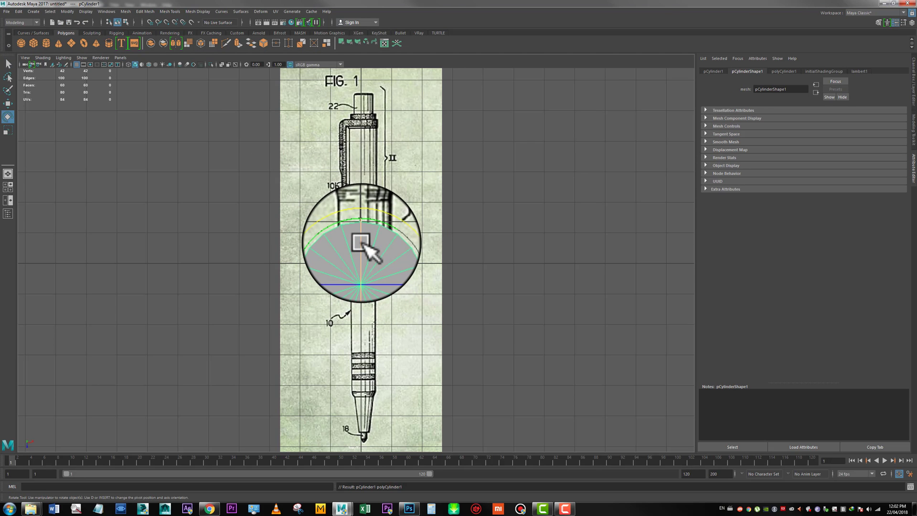
left_click_drag(362, 242, 358, 195)
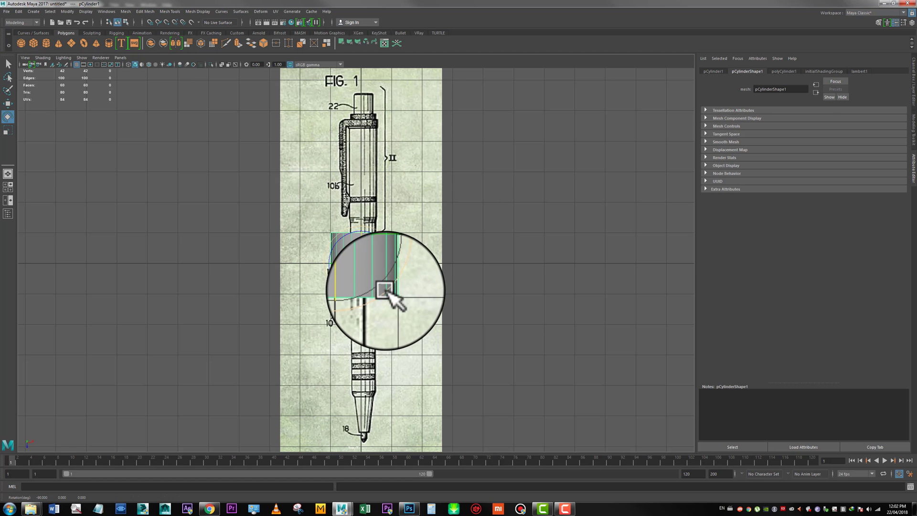
Step: Scale the cylinder down uniformly to about the width of the pen's barrel in the reference drawing
key("r")
left_click_drag(345, 265, 333, 265)
right_click_drag(406, 334, 525, 344, "alt")
middle_click_drag(372, 247, 424, 310, "alt")
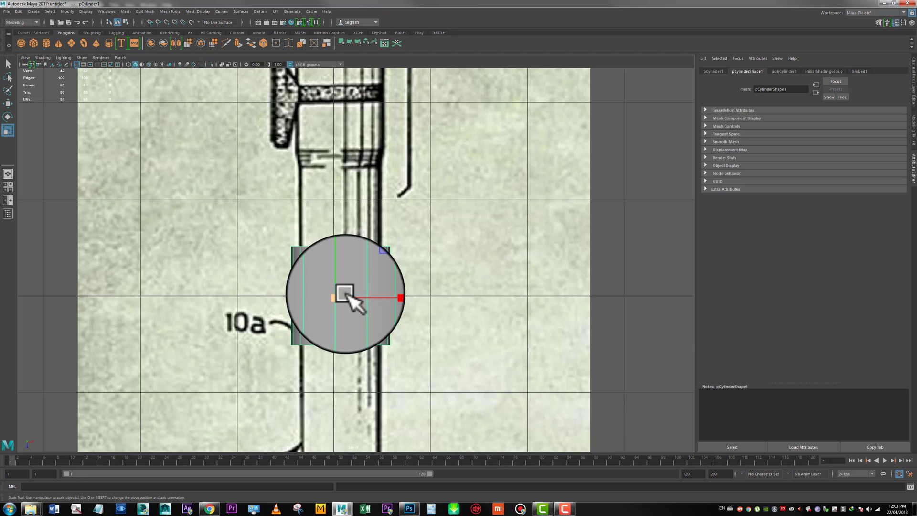
scroll(350, 296, "down", 5)
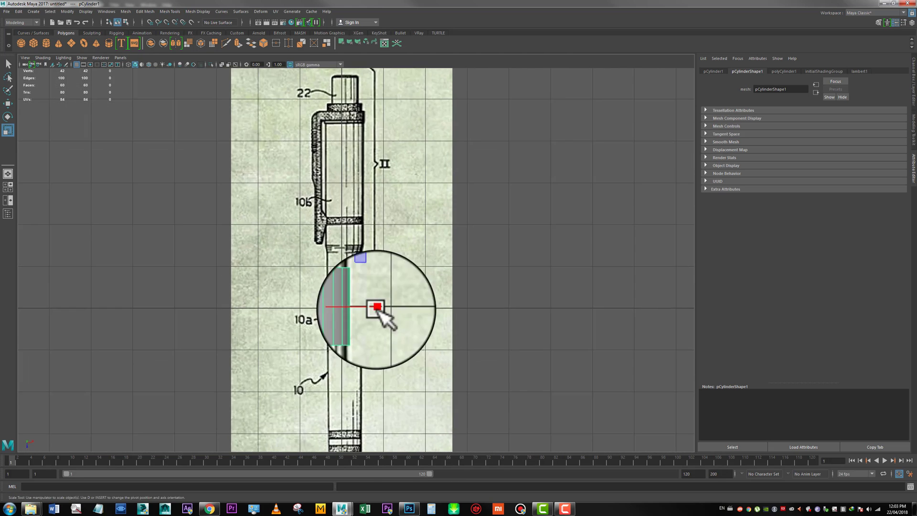
scroll(367, 210, "up", 5)
mouse_move(396, 255)
middle_mouse_down("alt")
mouse_move(393, 248)
mouse_move(413, 272)
middle_mouse_up("alt")
scroll(354, 253, "down", 10)
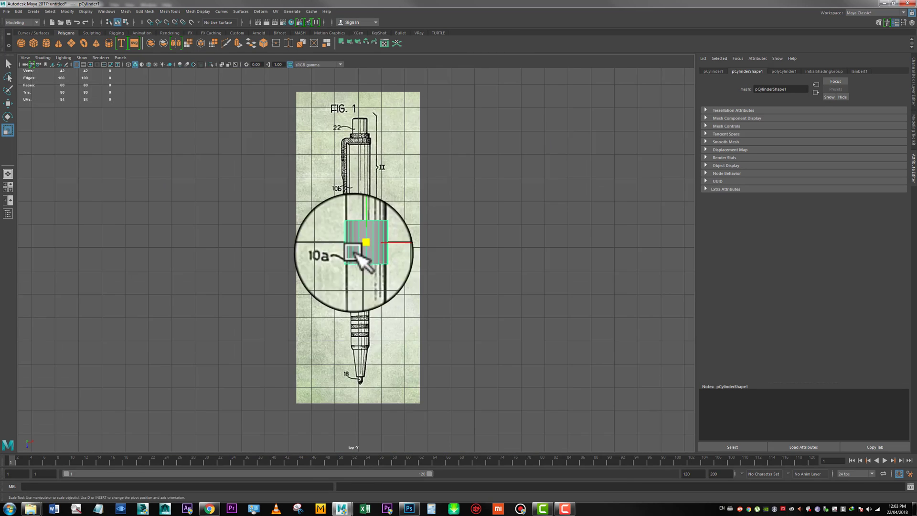
scroll(394, 329, "up", 1)
scroll(358, 253, "up", 1)
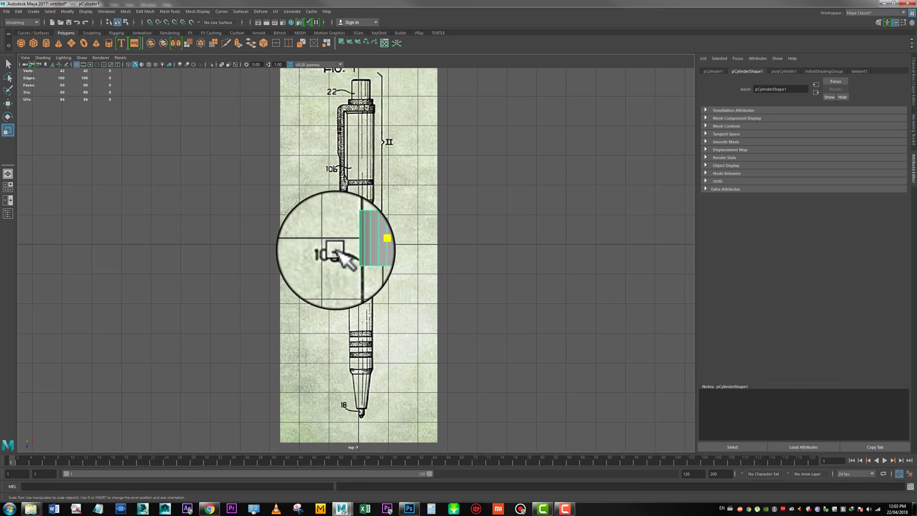
Step: Stretch the cylinder down along the barrel by moving its lower end vertices to the first grip ring in the reference
mouse_move(358, 245)
right_mouse_down()
mouse_move(337, 253)
mouse_move(306, 241)
right_mouse_up()
scroll(324, 250, "up", 2)
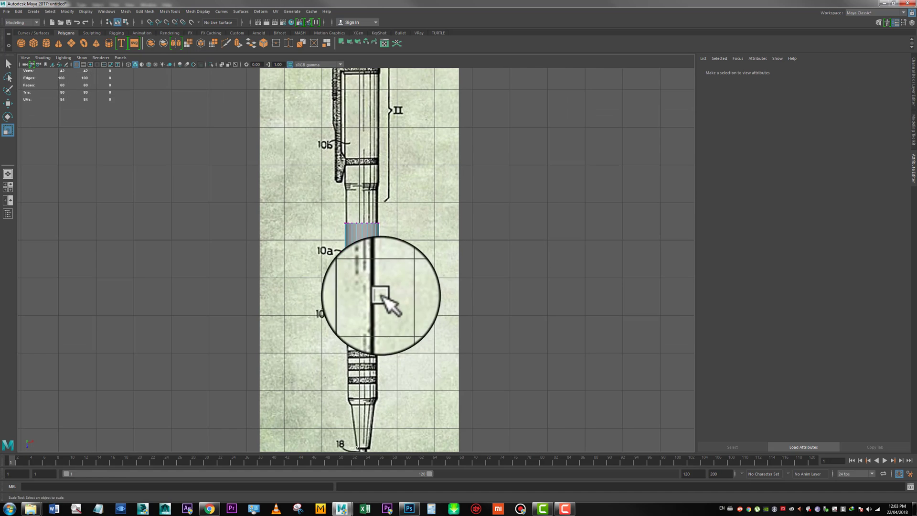
left_click_drag(315, 248, 370, 260)
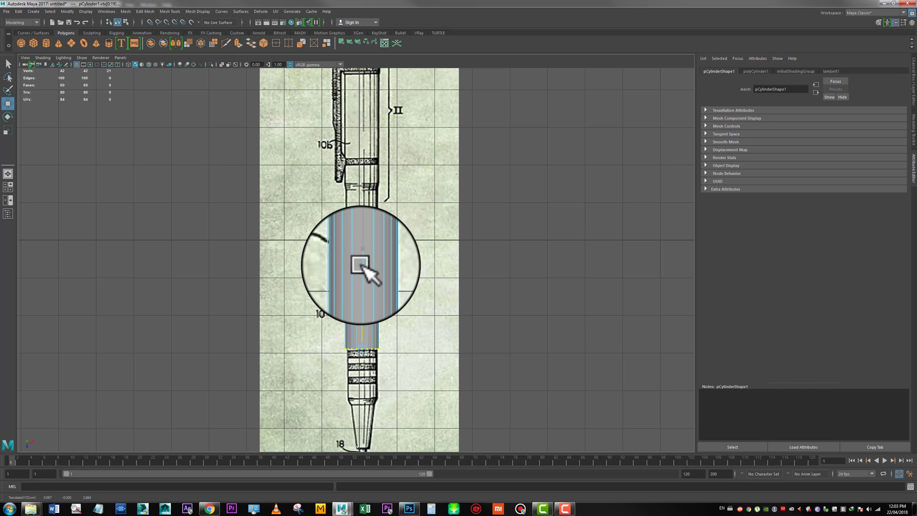
Step: Isolate the cylinder's lower end-cap faces and extrude them a short distance towards the tip to the first grip ring's edge
scroll(360, 265, "up", 5)
middle_click_drag(360, 266, 377, 197, "alt")
middle_click_drag(408, 252, 409, 323, "alt")
scroll(409, 321, "up", 4)
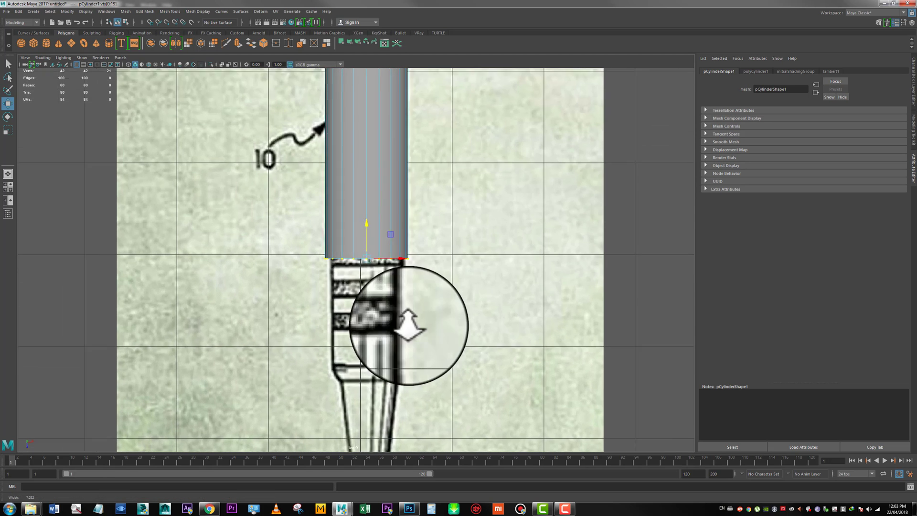
right_click(396, 258)
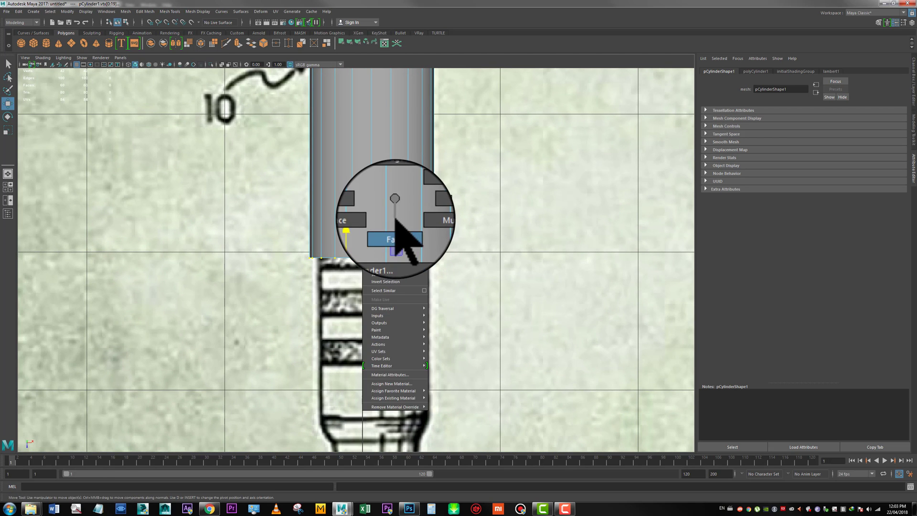
left_click(396, 220)
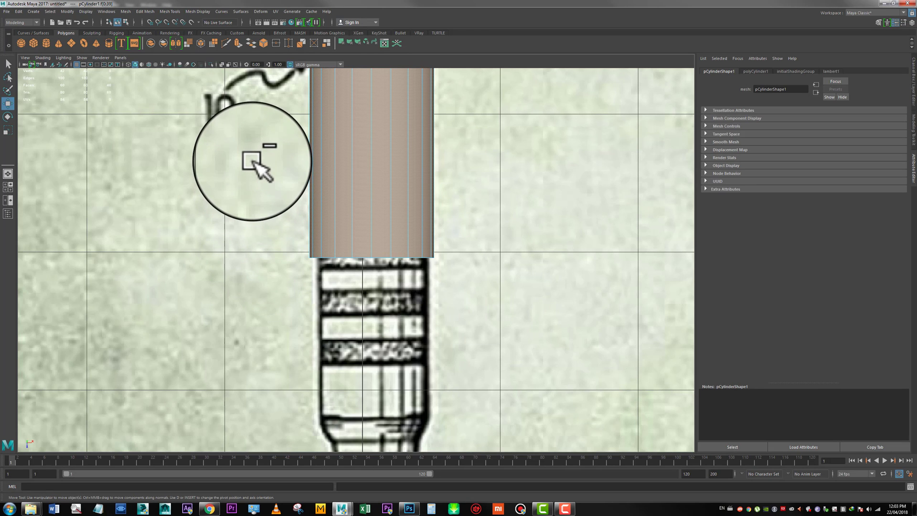
left_click_drag(252, 161, 491, 197, "ctrl")
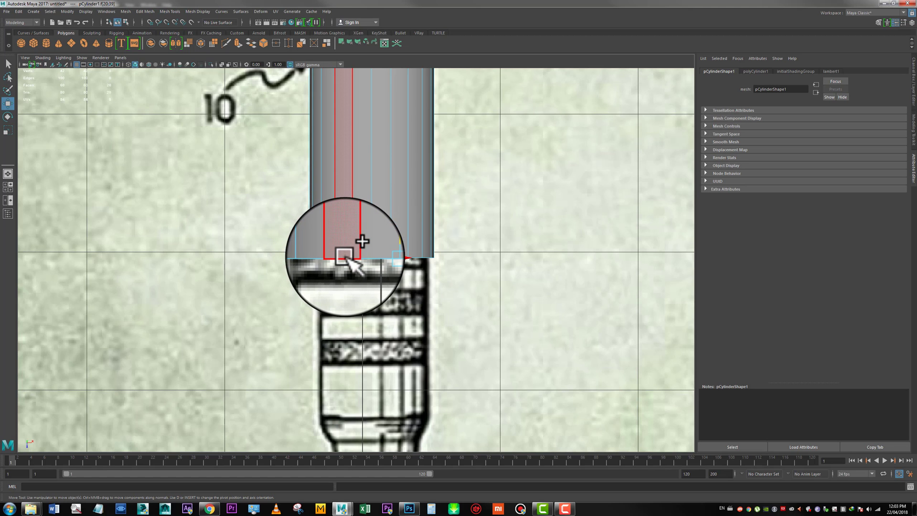
right_click(348, 259, "shift")
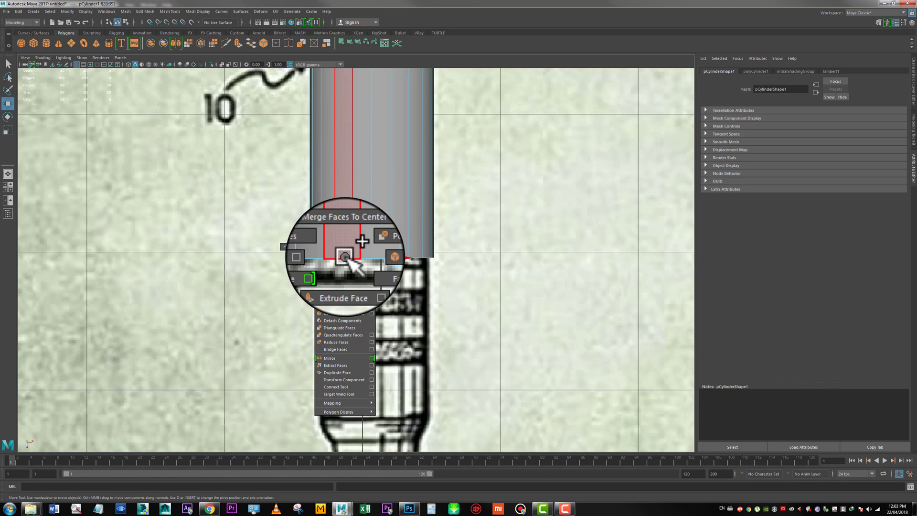
left_click(346, 268)
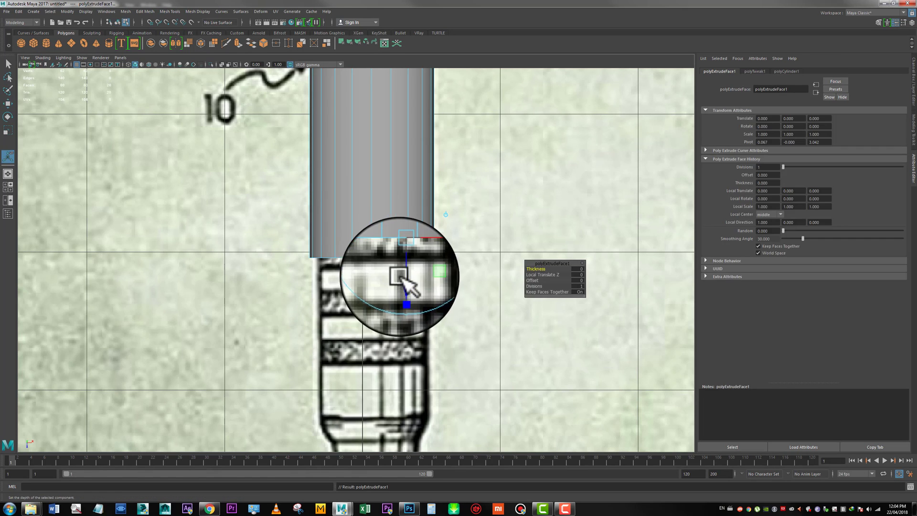
scroll(420, 296, "up", 4)
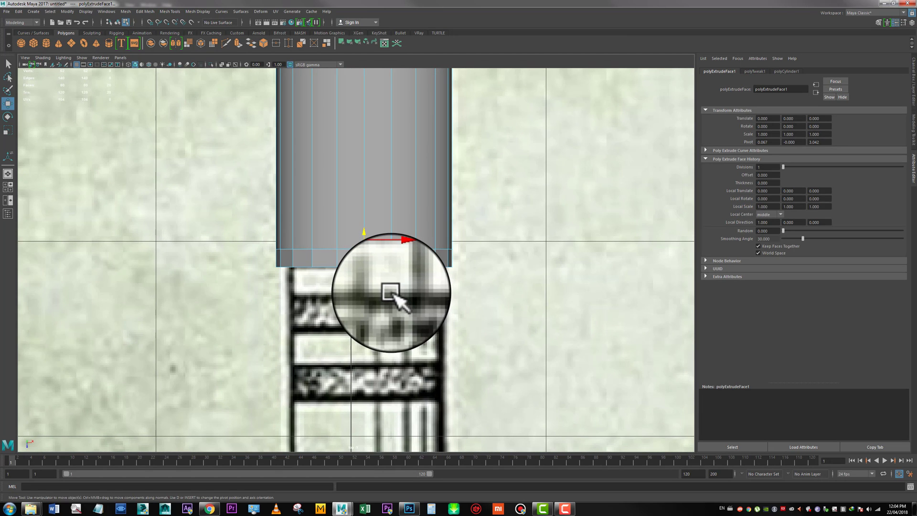
Step: Extrude the lower end faces repeatedly towards the tip, matching each section to the grip ring edges in the reference
key("ctrl+e")
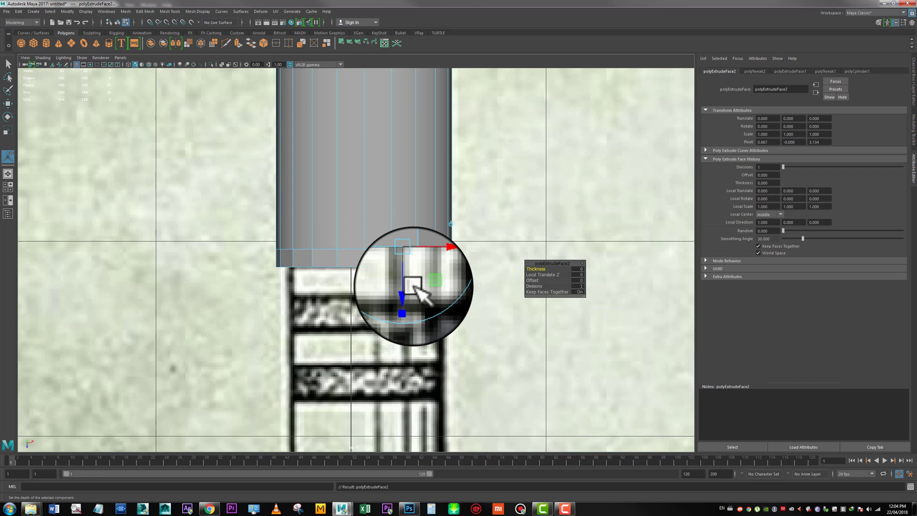
left_click_drag(407, 292, 407, 388)
middle_click_drag(450, 396, 431, 251, "alt")
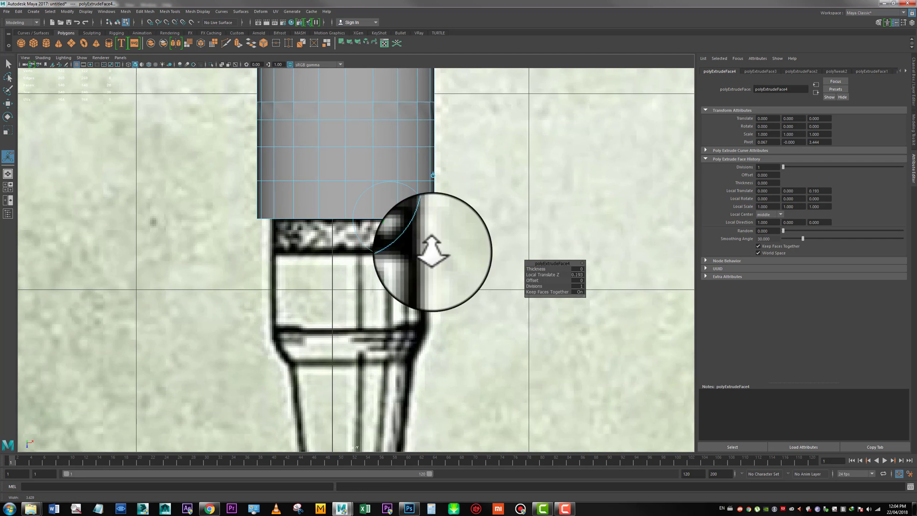
right_click_drag(431, 251, 438, 342, "alt")
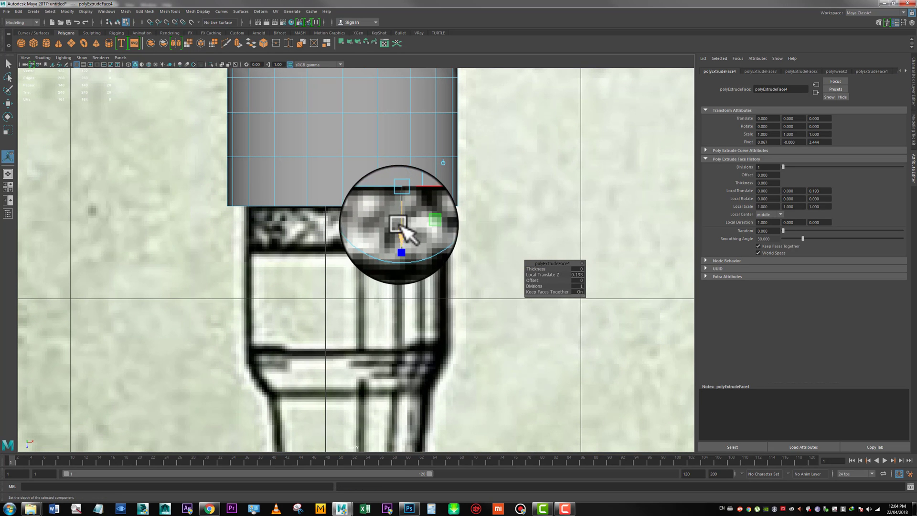
left_click_drag(400, 230, 399, 274)
Step: Extrude the lower end faces down past the last grip ring to the line where the shoulder begins
middle_click_drag(456, 262, 382, 192, "alt")
right_click_drag(383, 192, 461, 342, "alt")
key("g")
left_click_drag(314, 179, 315, 316)
Step: Extrude the end faces 0.177 further and scale them inward to form the sloped shoulder above the nose cone
right_click_drag(315, 316, 405, 270, "alt")
key("g")
left_click_drag(384, 230, 381, 305)
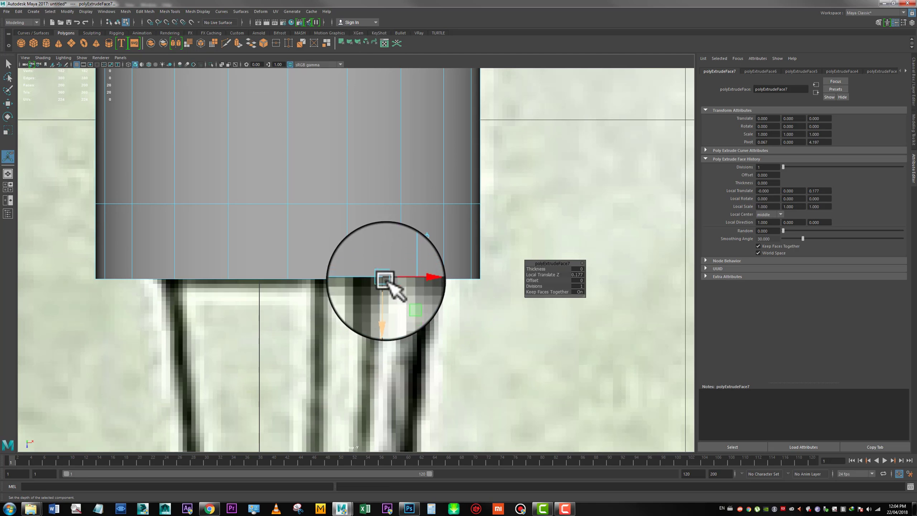
key("r")
left_click_drag(278, 279, 227, 278)
Step: Extrude the end faces along the full nose cone and scale them down to match its narrow end
middle_click_drag(349, 308, 385, 242, "alt")
scroll(385, 242, "up", 1)
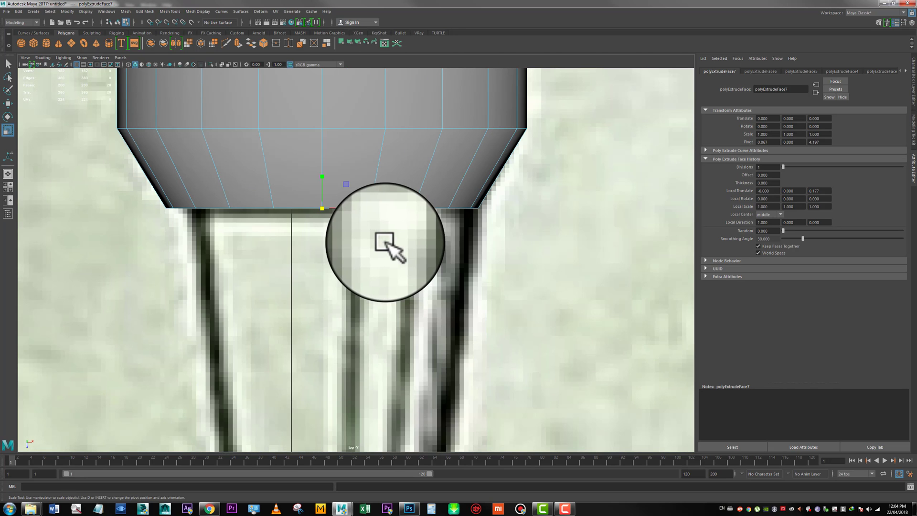
key("ctrl+e")
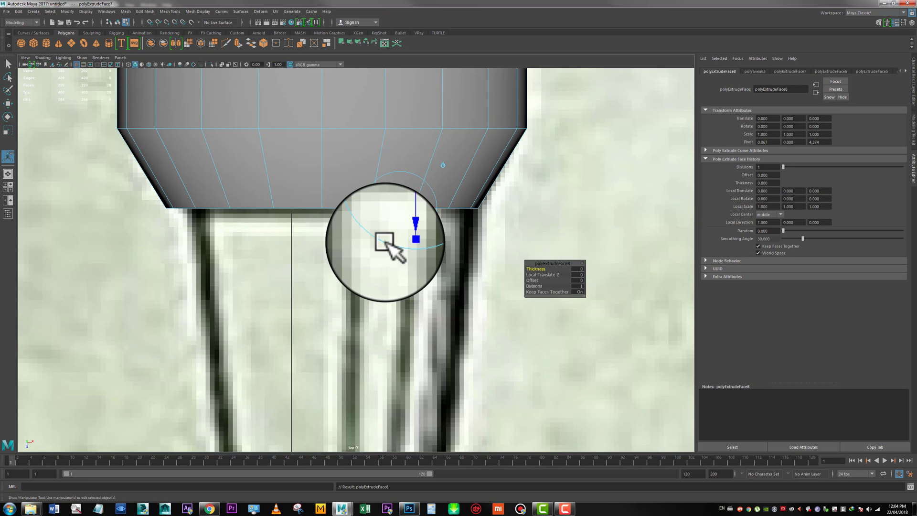
left_click_drag(400, 234, 400, 469)
middle_click_drag(418, 328, 406, 200, "alt")
scroll(419, 193, "down", 10)
scroll(428, 335, "up", 6)
left_click_drag(366, 192, 298, 270)
key("r")
Step: Extrude the nose cone's end faces 0.036 and scale them in to the width of the refill tip
middle_click_drag(401, 245, 401, 270, "alt")
right_click_drag(400, 270, 402, 270, "alt")
scroll(400, 269, "up", 2)
mouse_move(407, 285)
middle_mouse_down("alt")
mouse_move(405, 213)
mouse_move(396, 228)
middle_mouse_up("alt")
scroll(404, 213, "up", 2)
scroll(396, 229, "up", 5)
key("ctrl+e")
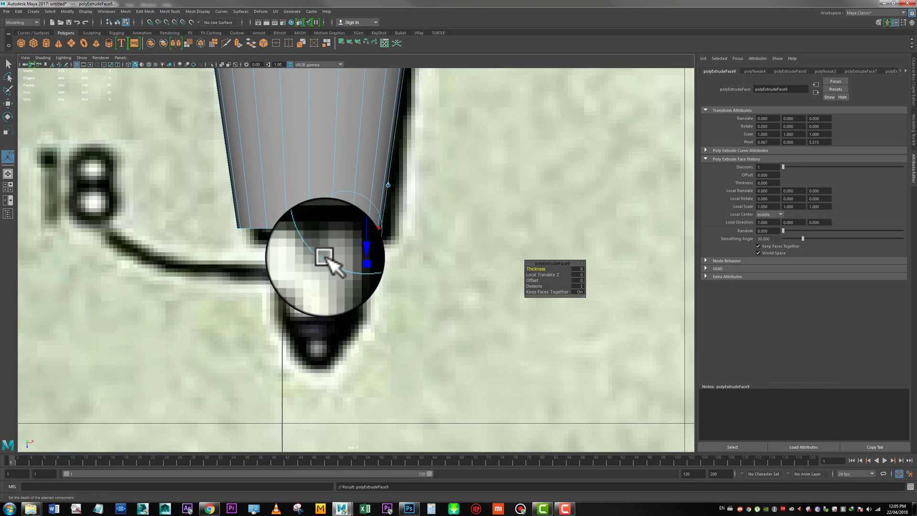
left_click_drag(349, 239, 270, 242)
key("r")
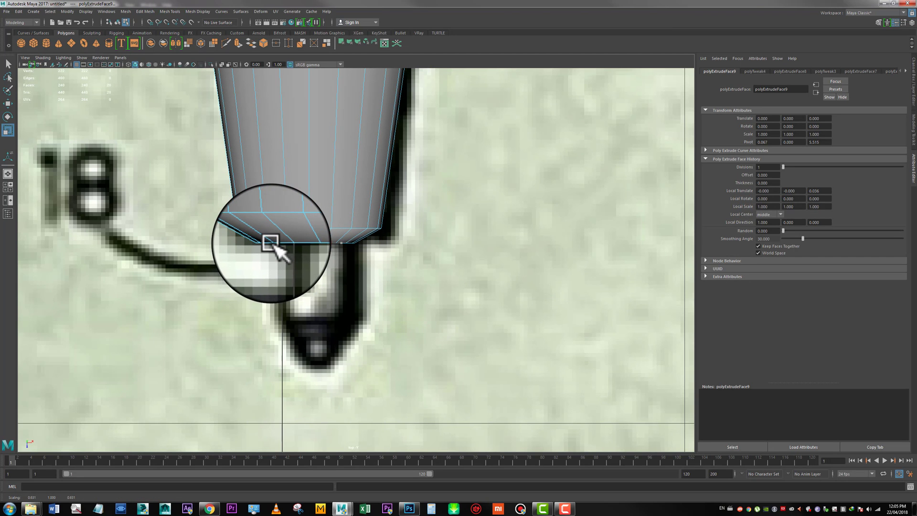
Step: Extrude the refill tip 0.205, then extrude another 0.105 and scale its end down to a point
key("ctrl+e")
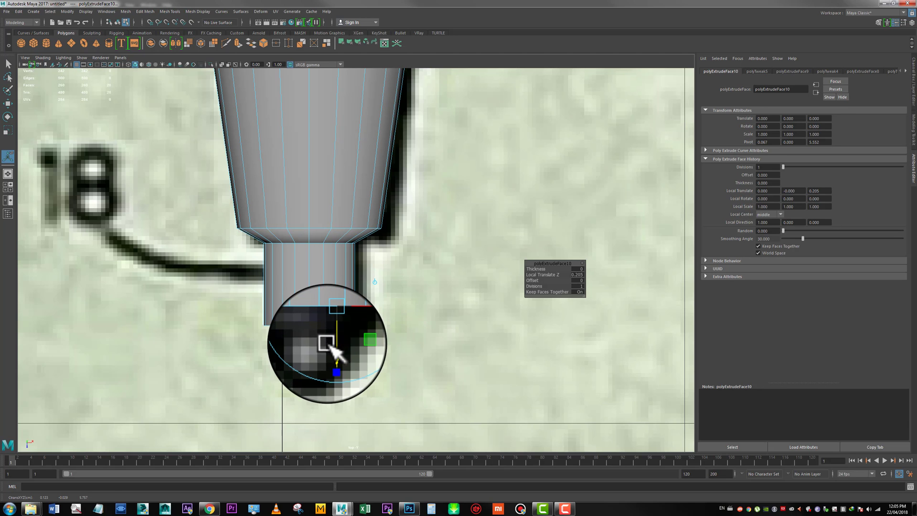
left_click_drag(334, 339, 250, 377)
key("r")
Step: Isolate the barrel's upper end-cap faces and extrude them up to the lower edge of the upper body's collar
scroll(509, 195, "down", 3)
right_click_drag(509, 195, 238, 95, "alt")
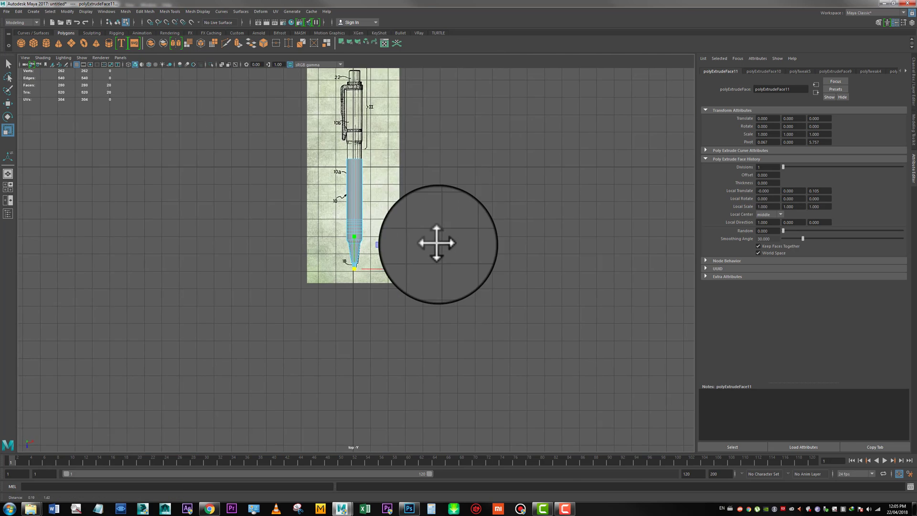
middle_click_drag(436, 243, 408, 383, "alt")
right_click_drag(409, 383, 542, 409, "alt")
middle_click_drag(434, 191, 542, 105, "alt")
right_click_drag(334, 259, 383, 266, "alt")
middle_click_drag(401, 255, 318, 234, "alt")
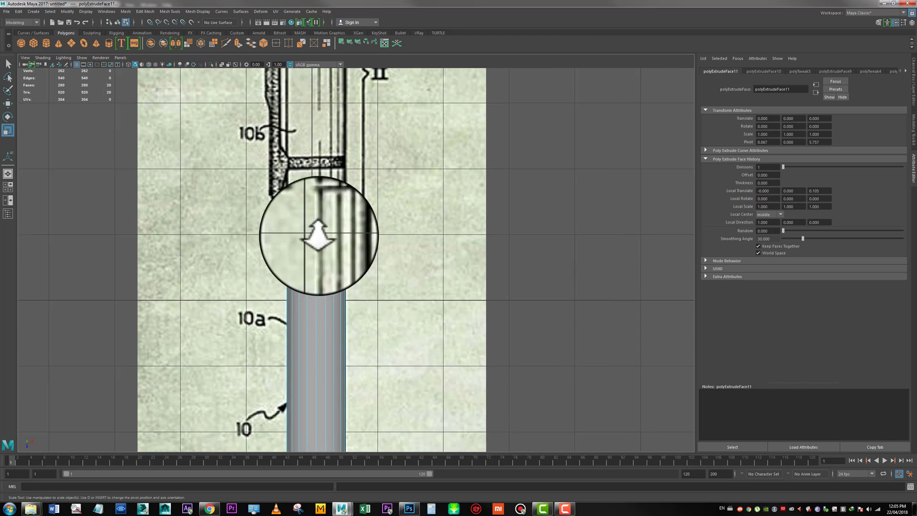
right_click_drag(319, 234, 309, 288, "alt")
left_click_drag(260, 261, 338, 288)
middle_click_drag(372, 247, 495, 324, "alt")
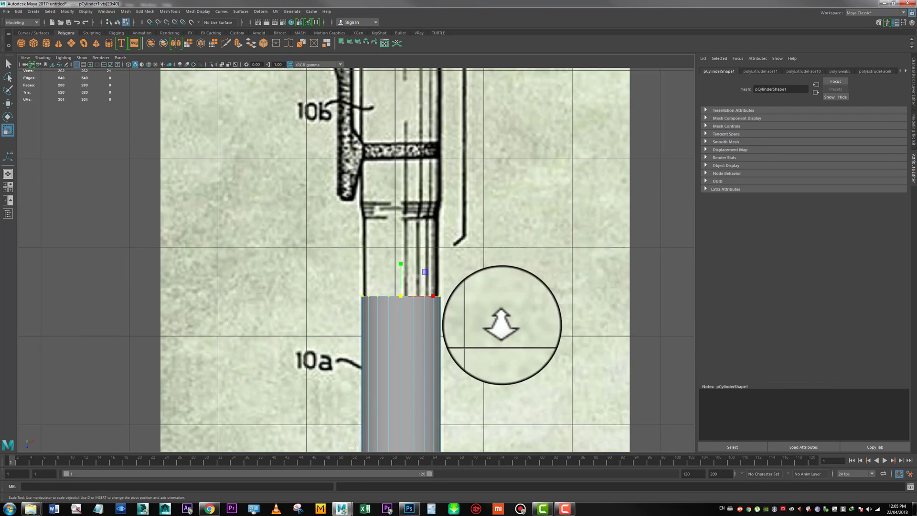
right_click_drag(495, 323, 425, 281, "alt")
middle_click_drag(425, 280, 413, 343, "alt")
mouse_move(409, 341)
right_mouse_down()
mouse_move(419, 374)
mouse_move(420, 344)
right_mouse_up()
left_click_drag(506, 360, 272, 399)
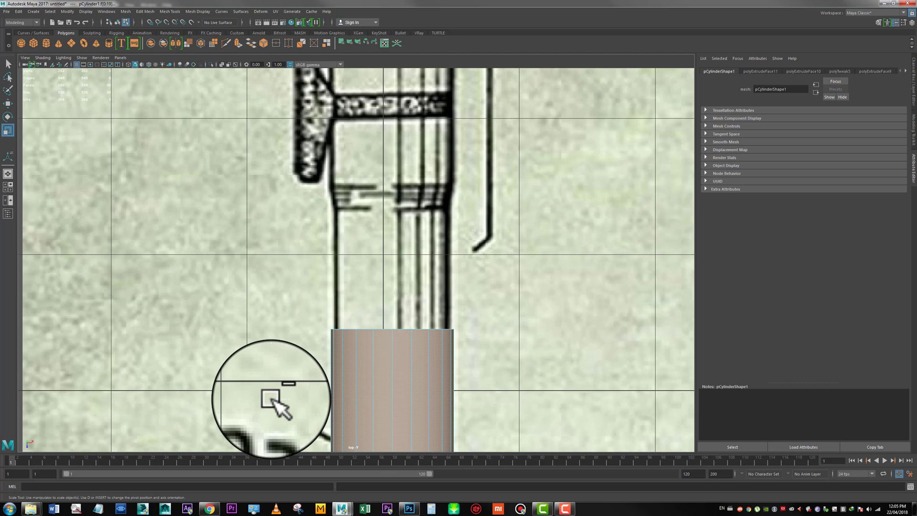
left_click_drag(271, 399, 272, 400)
right_click(431, 332, "shift")
left_click(432, 351)
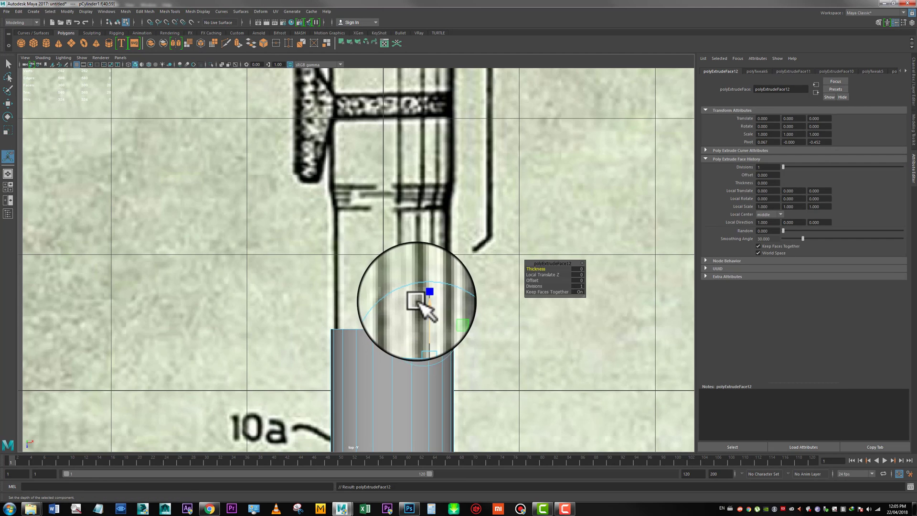
left_click_drag(428, 314, 416, 246)
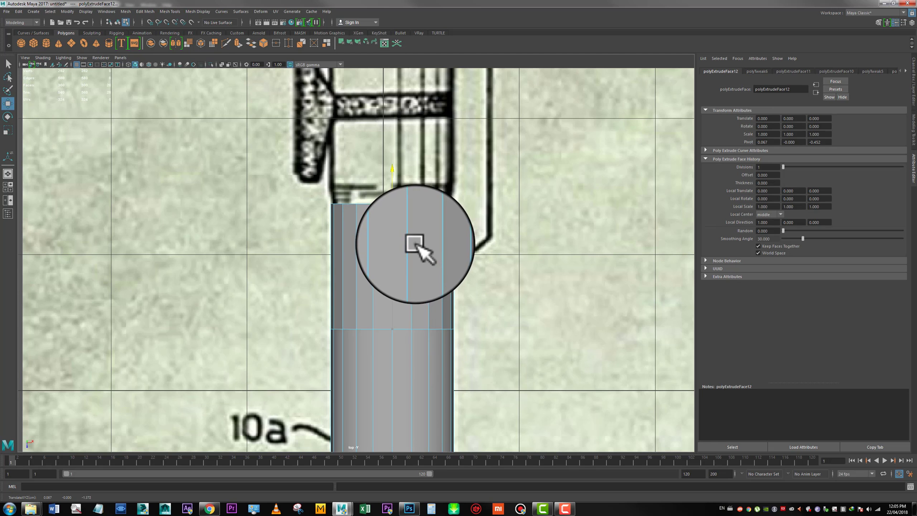
Step: Extrude the upper end faces 0.138 and scale them outward to form the flared collar
middle_click_drag(464, 163, 485, 256, "alt")
right_click_drag(485, 256, 497, 284, "alt")
middle_click_drag(497, 285, 483, 295, "alt")
right_click_drag(482, 295, 502, 334, "alt")
key("g")
left_click_drag(471, 311, 464, 284)
key("r")
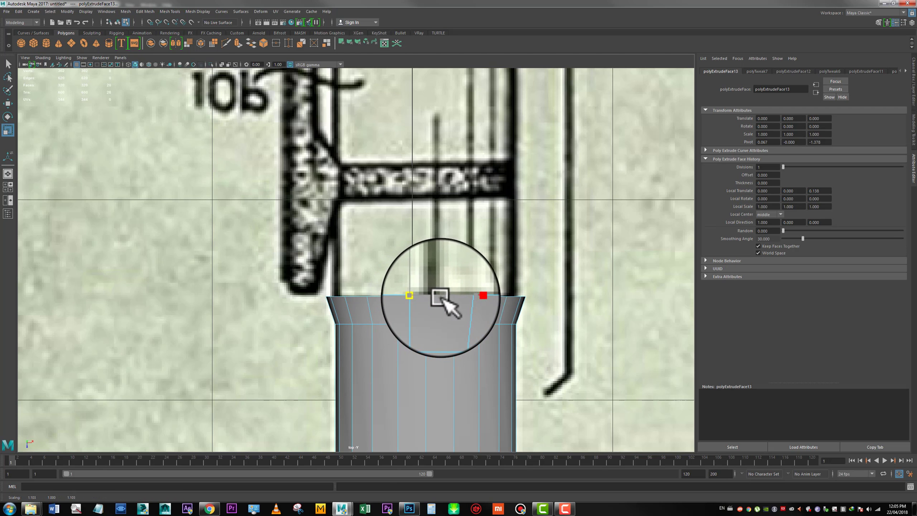
Step: Extrude the upper end faces 0.510 to the decorative band's lower edge, and extrude another 0.156 across the band
key("g")
left_click_drag(478, 274, 487, 196)
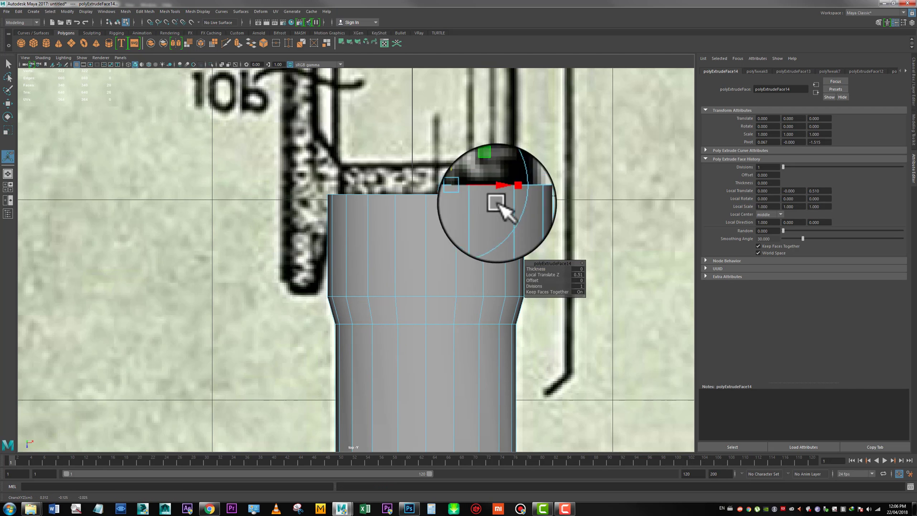
scroll(454, 195, "up", 4)
key("g")
middle_click_drag(501, 289, 387, 284, "alt")
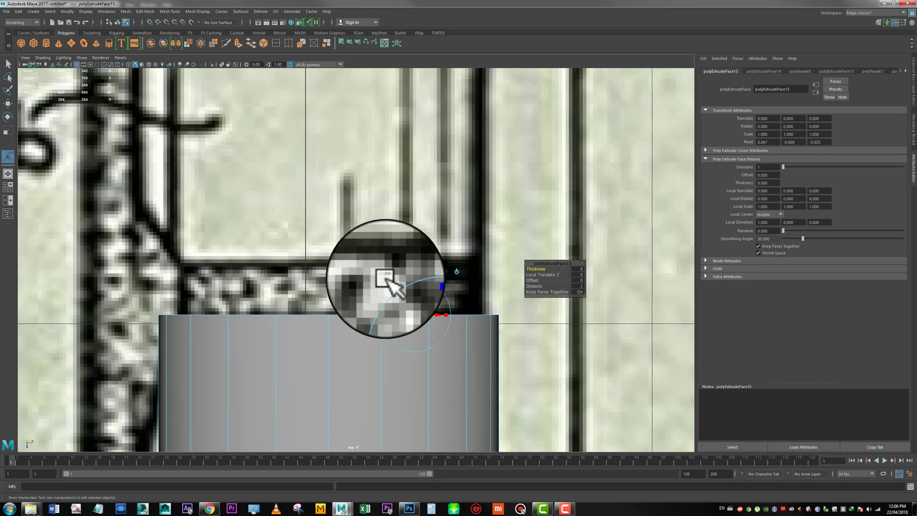
left_click_drag(413, 276, 416, 239)
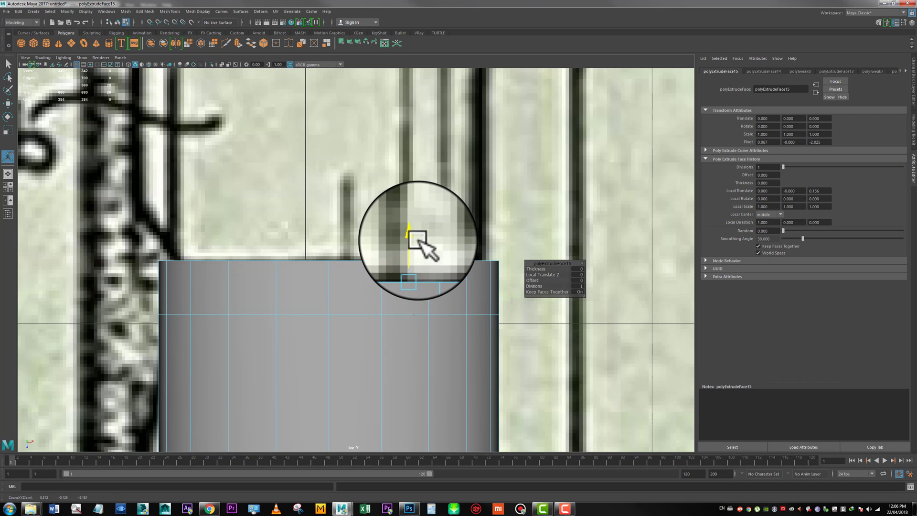
Step: Extrude the upper end faces 2.251 along the upper body to the underside of the clip's mount
middle_click_drag(416, 239, 453, 379, "alt")
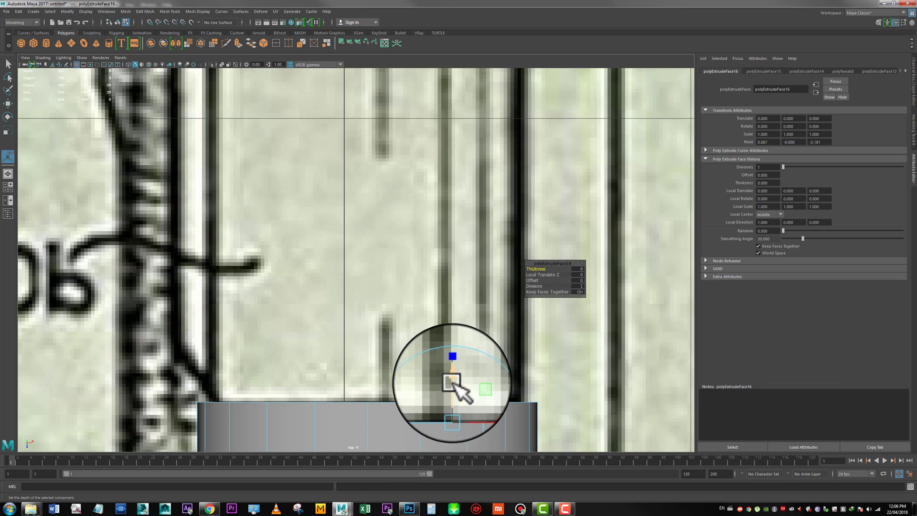
left_click_drag(446, 359, 446, 165)
left_click_drag(446, 165, 447, 64)
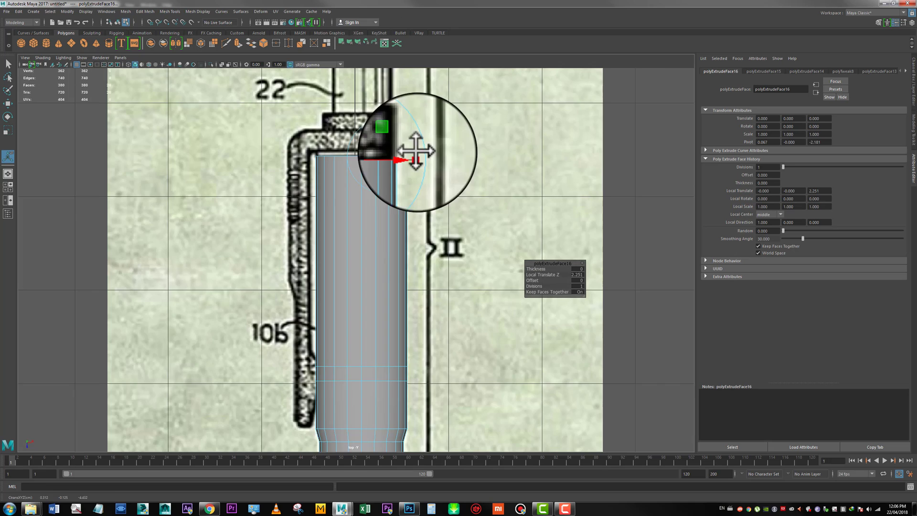
Step: Extrude the upper end faces in stages across the clip's mount and the collar above it, up to the button's base
middle_click_drag(417, 152, 445, 243, "alt")
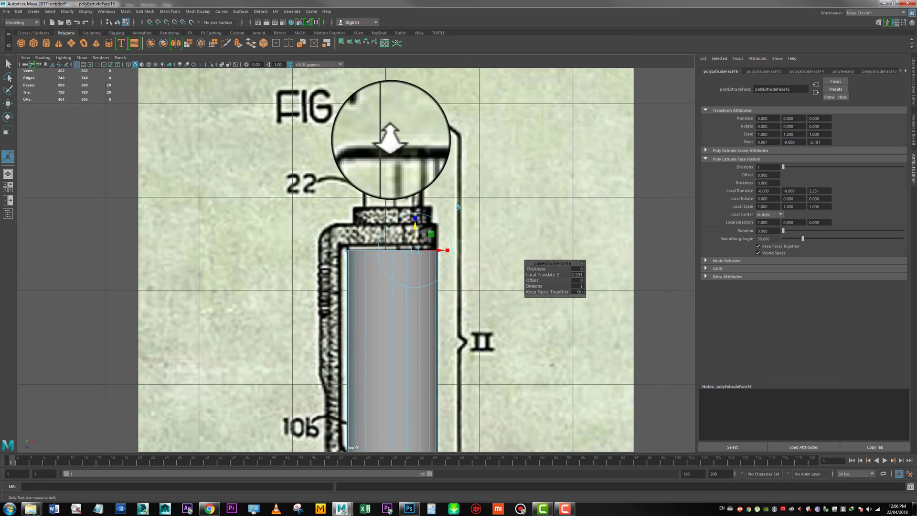
scroll(393, 137, "up", 3)
scroll(426, 293, "up", 3)
middle_click_drag(445, 279, 393, 260, "alt")
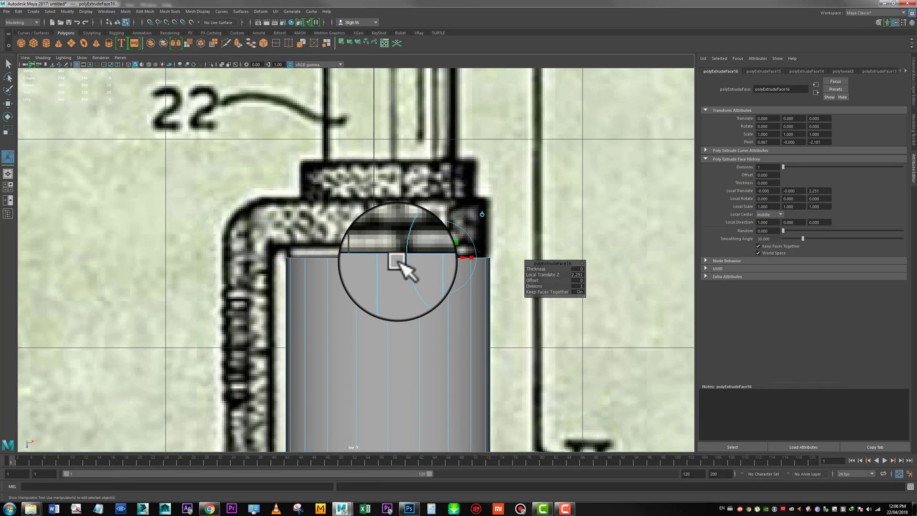
key("ctrl+e")
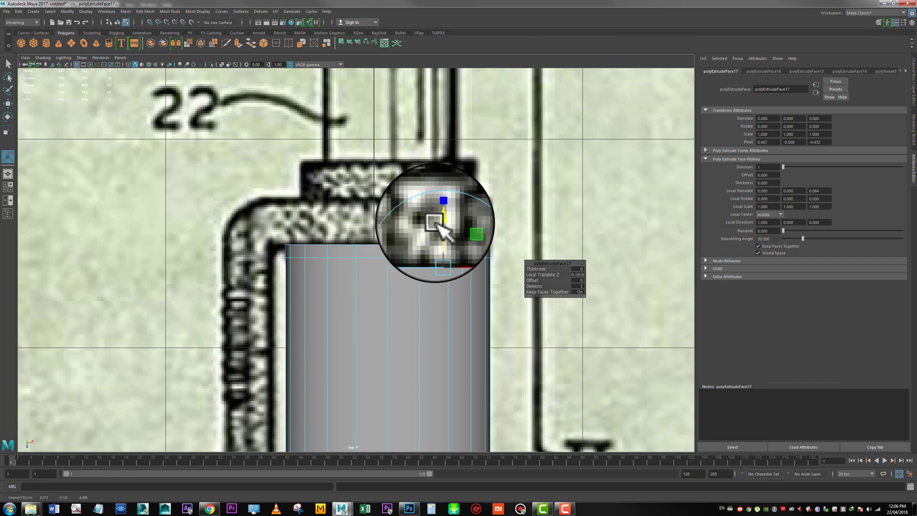
left_click_drag(439, 225, 436, 161)
Step: Extrude the upper end faces 0.029, scale them inward to the button's width, and extrude them 0.644 to the button's top
key("ctrl+e")
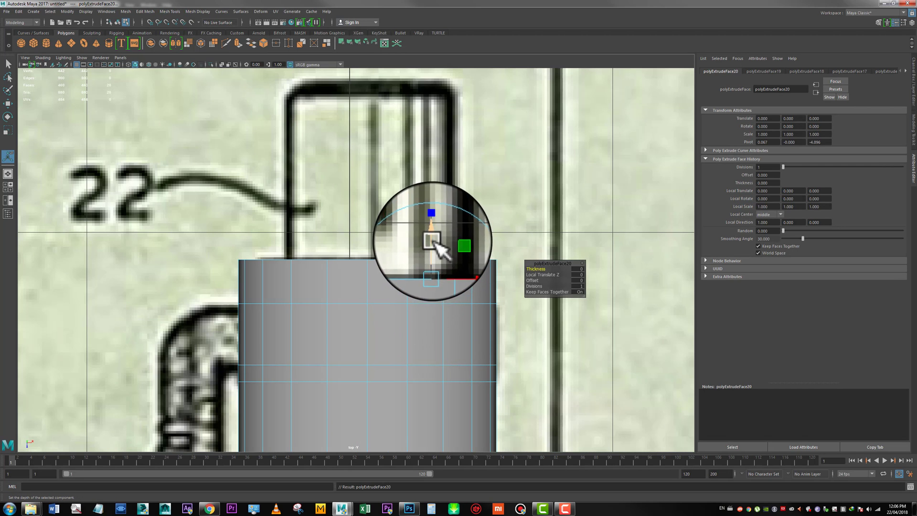
key("r")
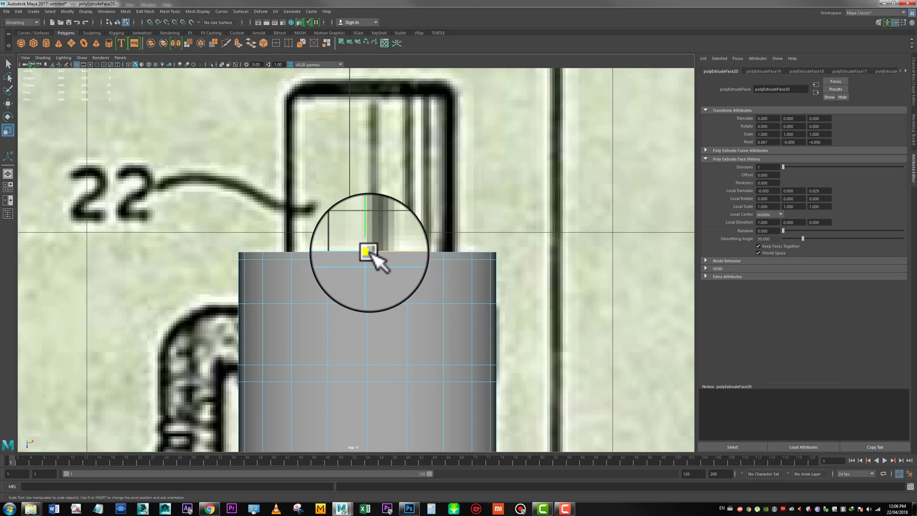
left_click_drag(368, 252, 317, 260)
key("ctrl+e")
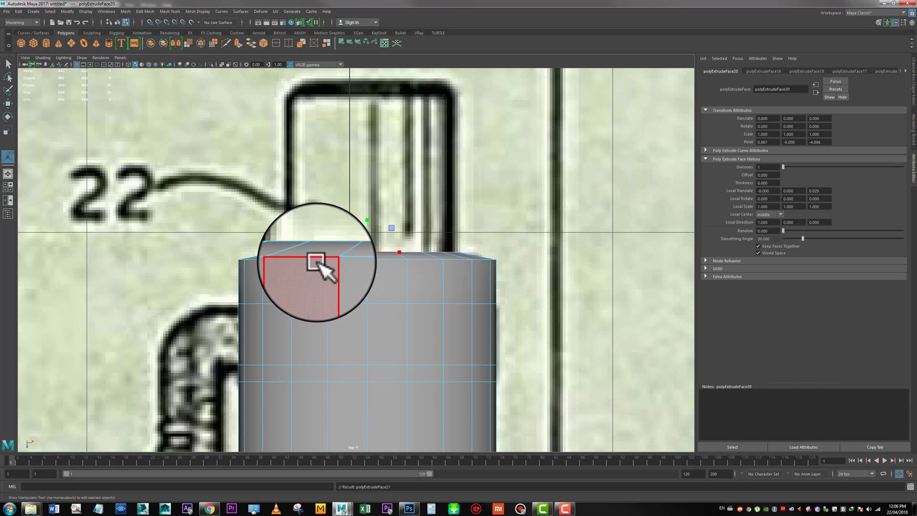
left_click_drag(410, 224, 438, 60)
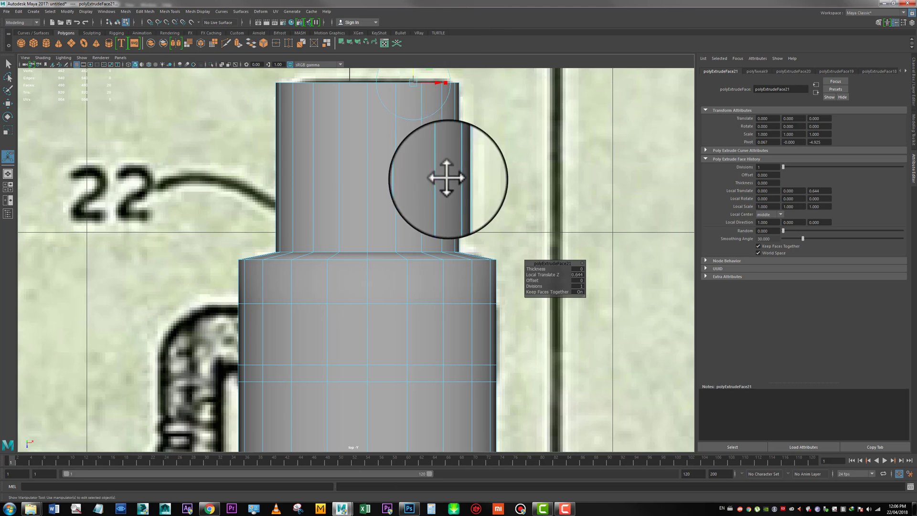
Step: Extrude the button's top faces 0.032 and scale them inward to give the button a bevelled edge
middle_click_drag(445, 178, 446, 337, "alt")
right_click_drag(446, 337, 442, 260, "alt")
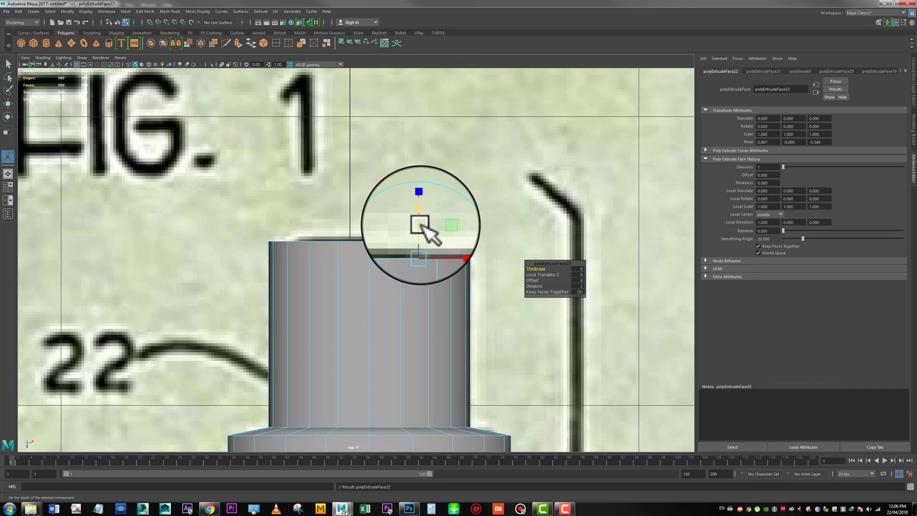
key("r")
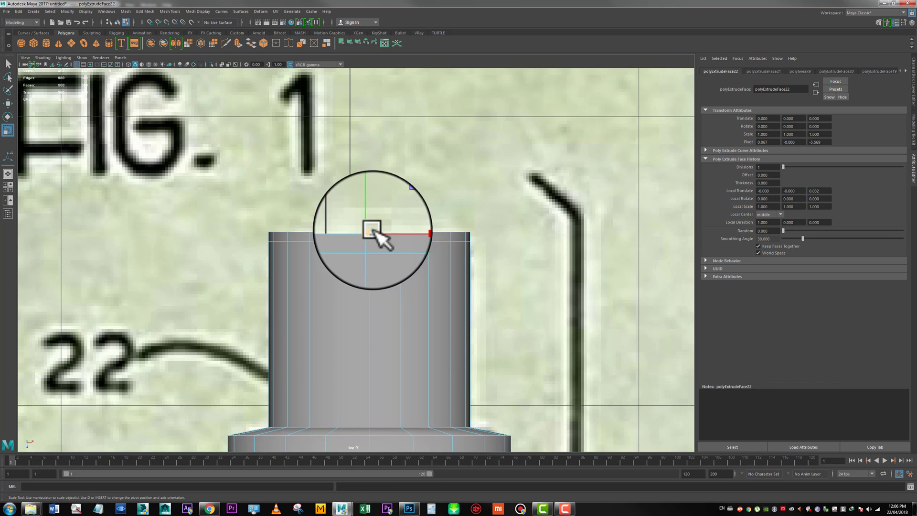
left_click_drag(377, 234, 294, 259)
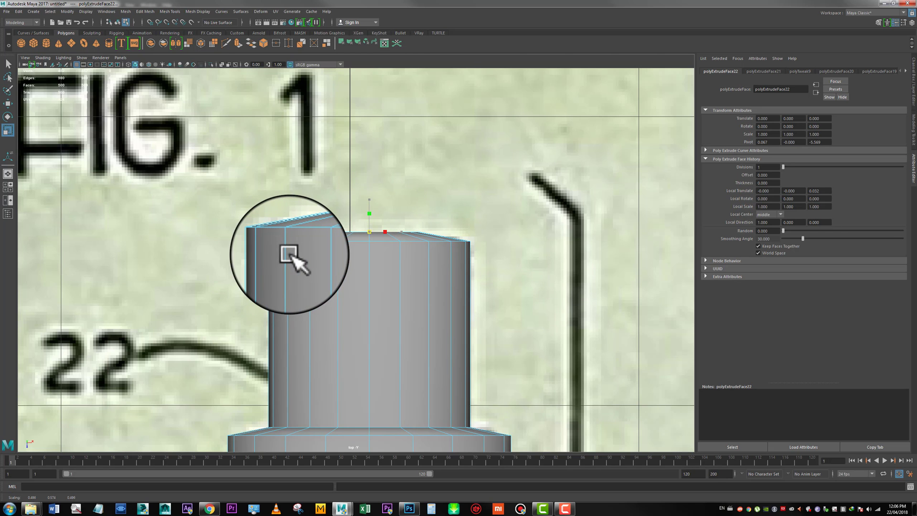
Step: Switch to wireframe display and insert an edge loop around the barrel just below the upper body's collar
key("a")
key("4")
middle_click_drag(403, 185, 425, 118, "alt")
right_click_drag(425, 118, 434, 329, "alt")
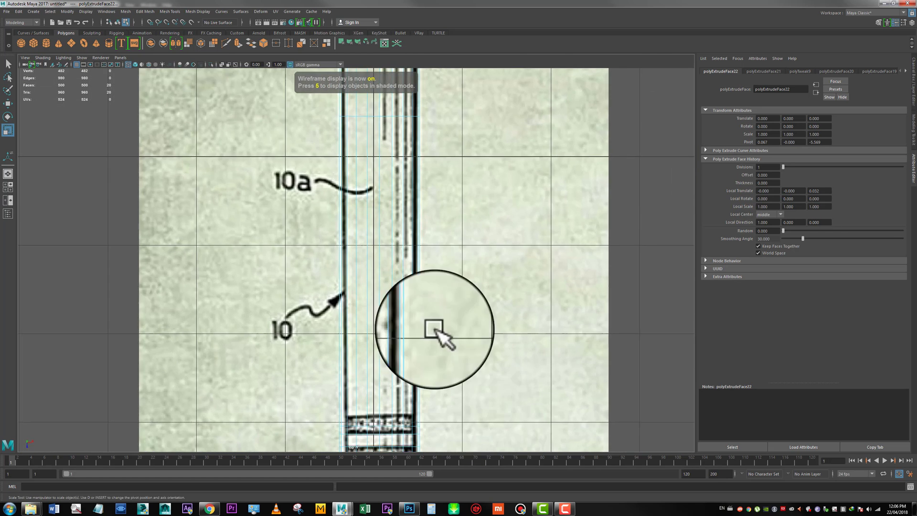
key("g")
middle_click_drag(413, 71, 399, 205, "alt")
right_click_drag(400, 205, 425, 270, "alt")
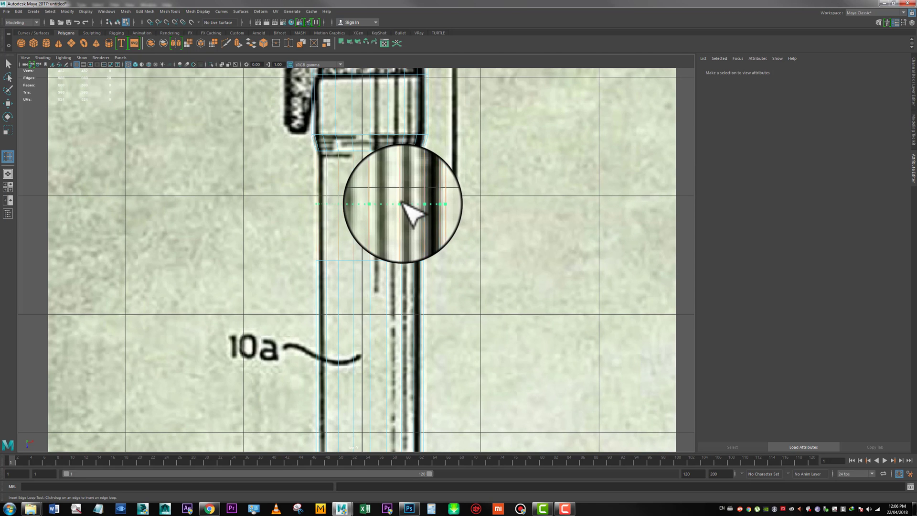
left_click(402, 204)
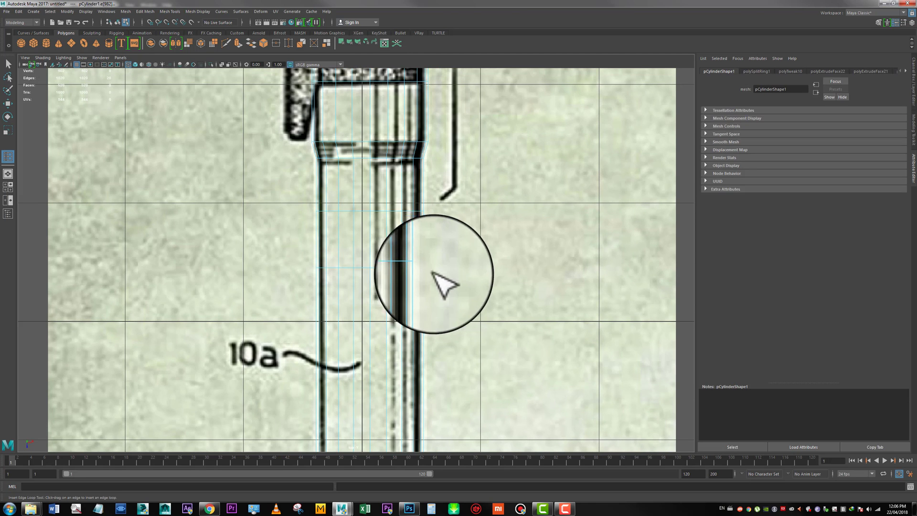
Step: Insert roughly evenly spaced edge loops down the plain barrel to just above the grip bands
middle_click_drag(444, 285, 425, 192, "alt")
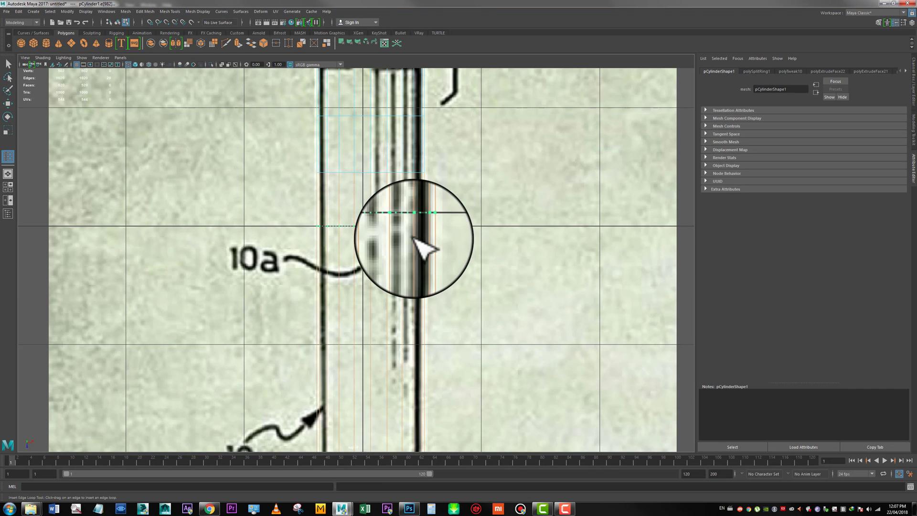
left_click_drag(414, 238, 416, 255)
left_click(418, 287)
middle_click_drag(419, 286, 399, 160, "alt")
left_click(403, 167)
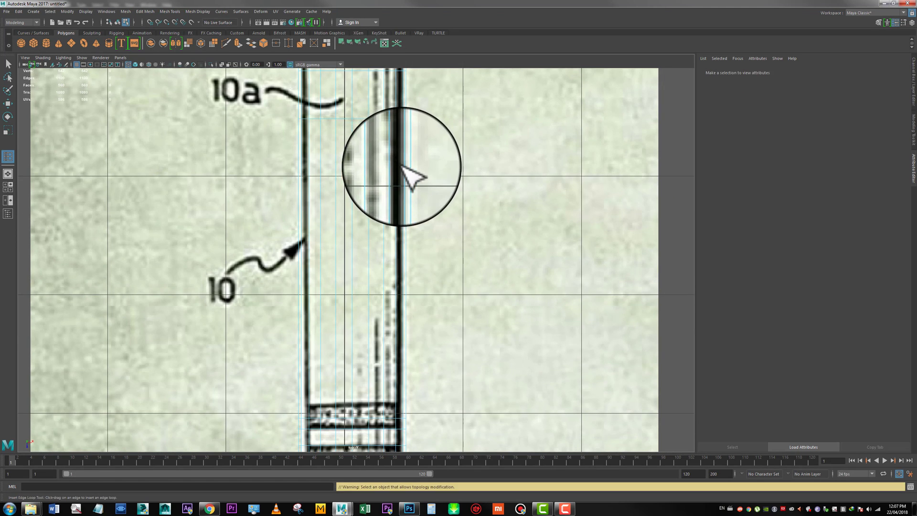
left_click(387, 168)
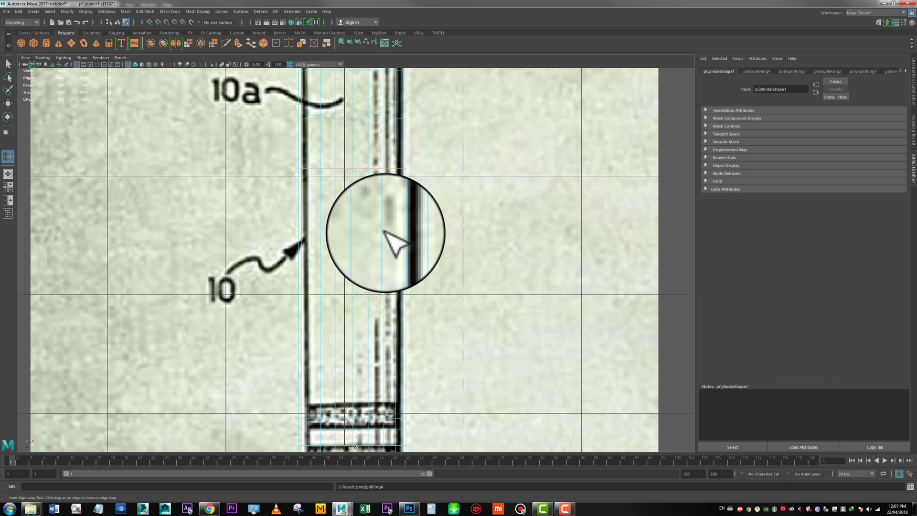
left_click(384, 292)
middle_click_drag(385, 292, 404, 242, "alt")
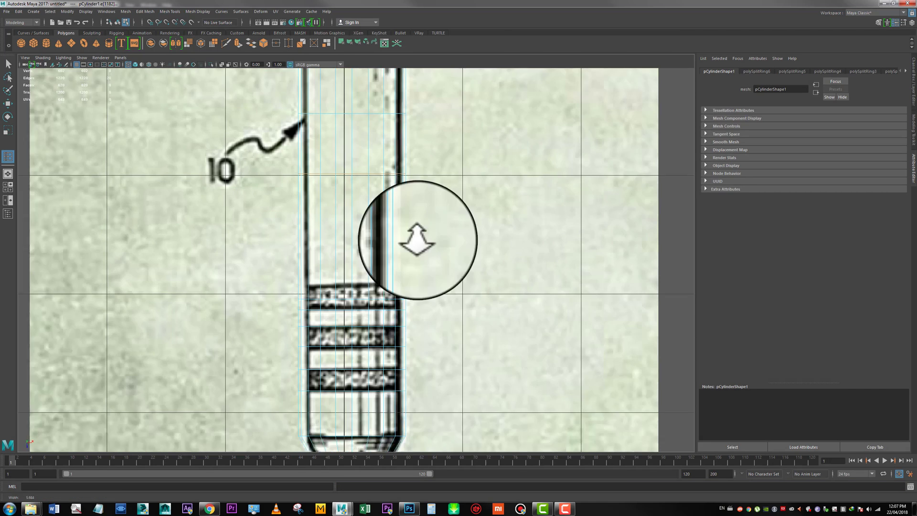
Step: Insert supporting edge loops close to the upper and lower edges of the barrel's grip bands
scroll(398, 252, "up", 2)
scroll(405, 276, "up", 2)
middle_click_drag(414, 292, 440, 252, "alt")
scroll(446, 272, "up", 2)
left_click(479, 253)
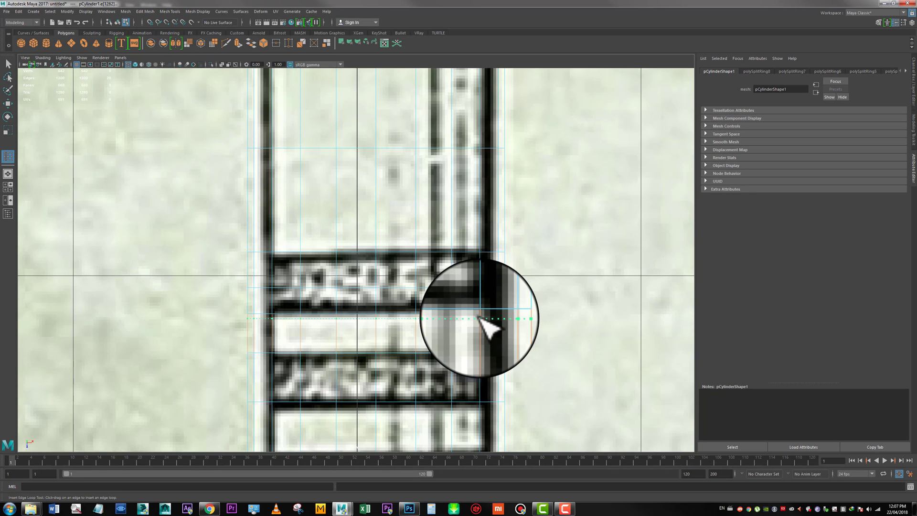
left_click(478, 317)
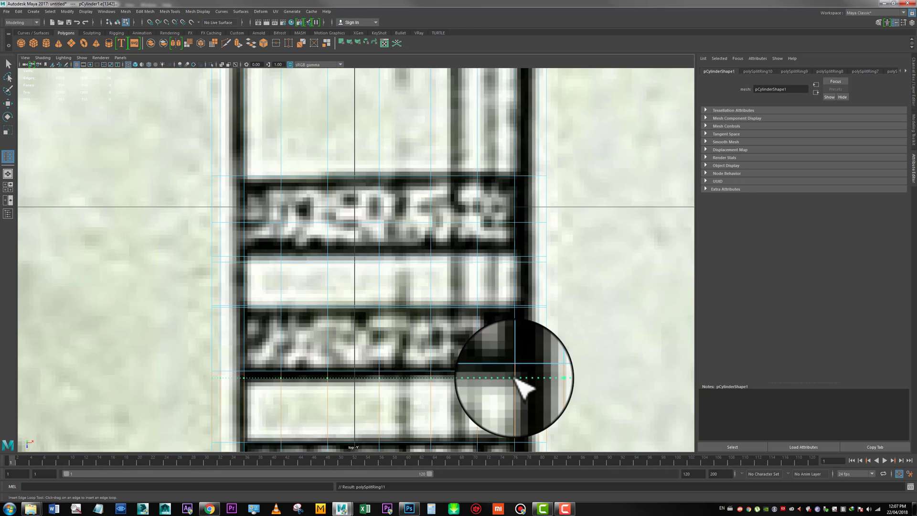
left_click(515, 376)
middle_click_drag(512, 384, 427, 172, "alt")
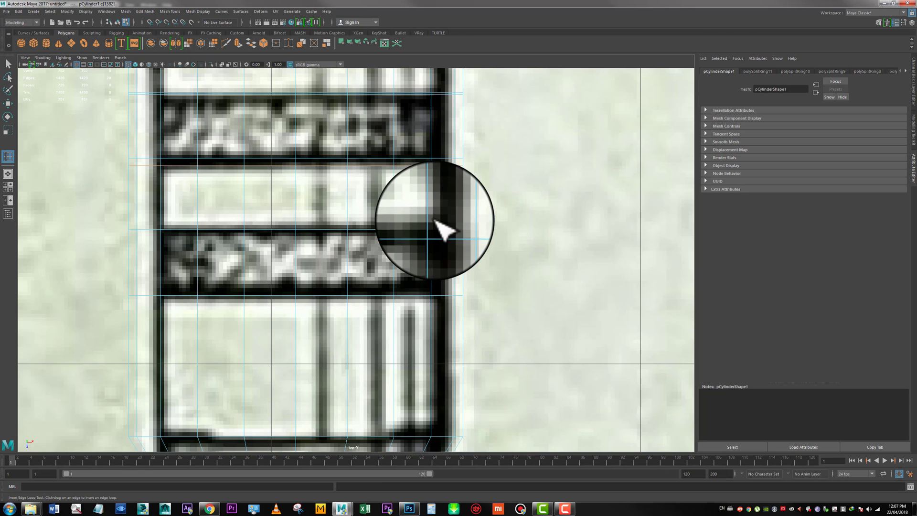
Step: Insert supporting edge loops at the shoulder below the grip bands and just above the tapered cone's lower rim
middle_click_drag(443, 292, 467, 180, "alt")
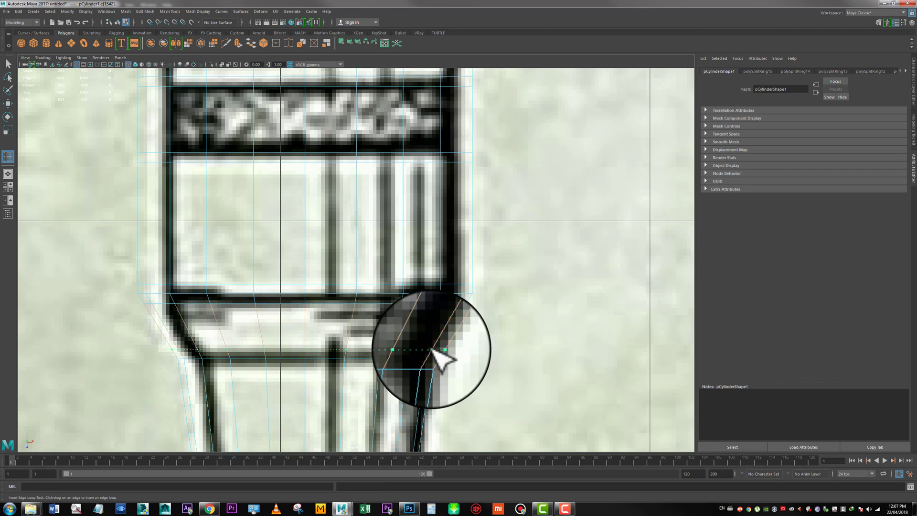
left_click(433, 377)
left_click(427, 369)
middle_click_drag(445, 422, 460, 203, "alt")
middle_click_drag(444, 448, 485, 202, "alt")
scroll(485, 202, "up", 5)
left_click_drag(436, 220, 435, 236)
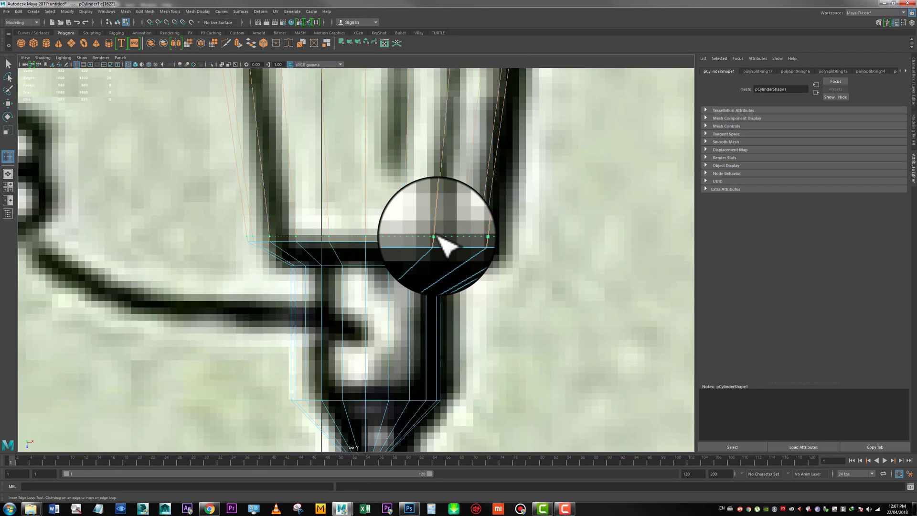
Step: Switch to shaded display and insert supporting edge loops around the chamfer and narrow neck of the pen's tip
key("5")
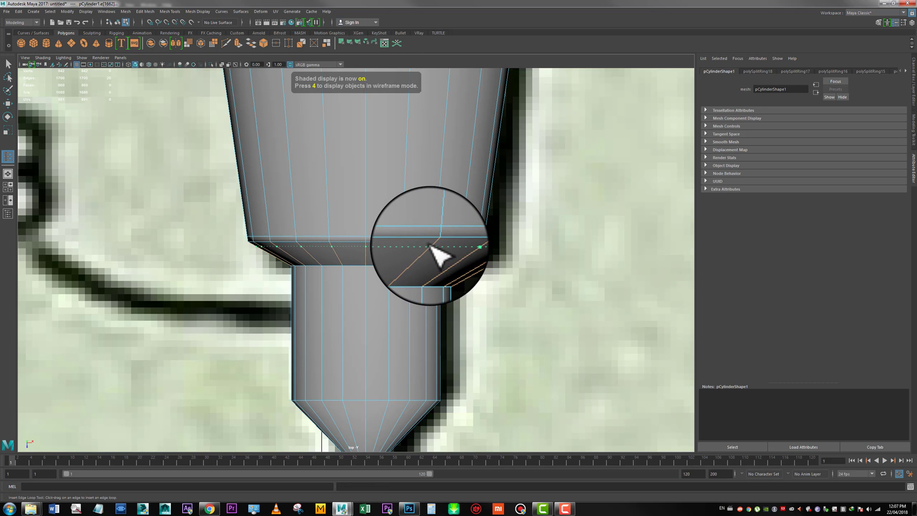
left_click(425, 268)
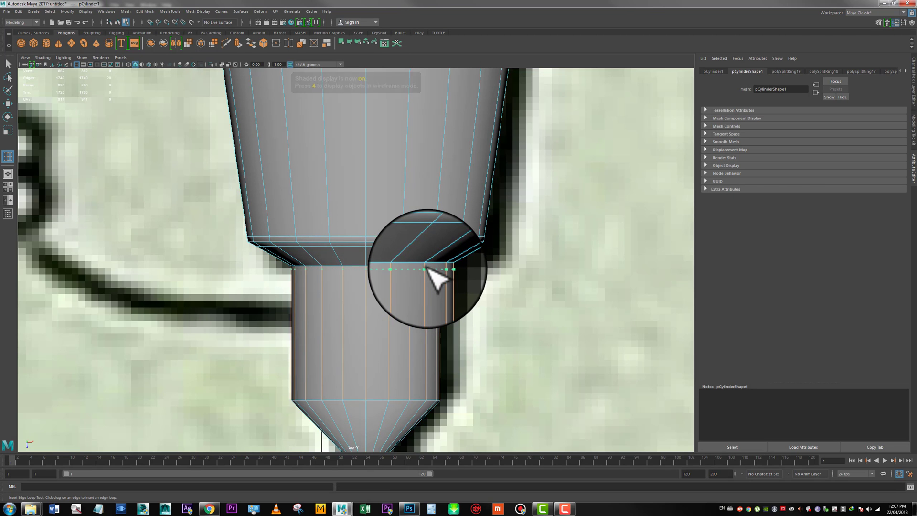
left_click(426, 263)
middle_click_drag(419, 388, 440, 265, "alt")
left_click_drag(422, 301, 392, 348)
Step: Insert supporting edge loops around the sloped step where the button meets the upper body
key("a")
middle_click_drag(399, 232, 415, 254, "alt")
scroll(415, 254, "up", 3)
middle_click_drag(387, 175, 466, 336, "alt")
scroll(443, 304, "up", 6)
scroll(442, 304, "up", 4)
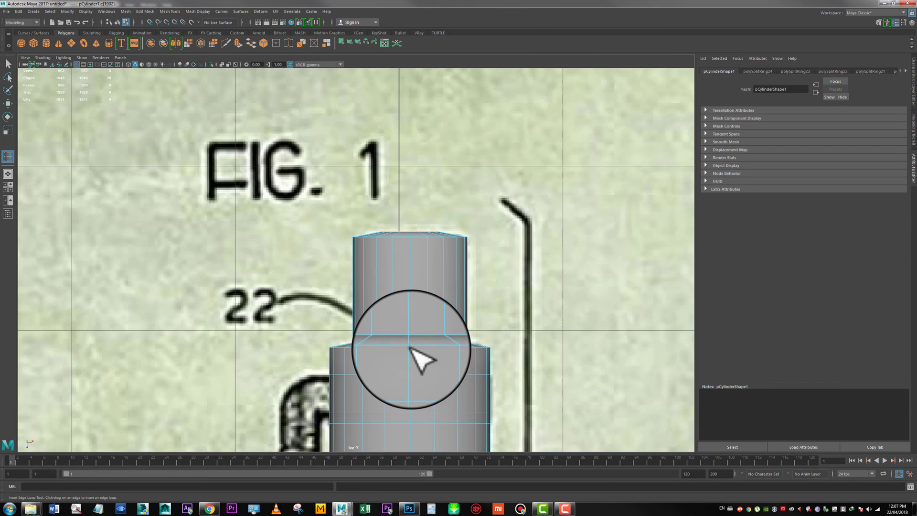
left_click(411, 349)
right_click_drag(420, 353, 536, 380, "alt")
middle_click_drag(536, 380, 498, 256, "alt")
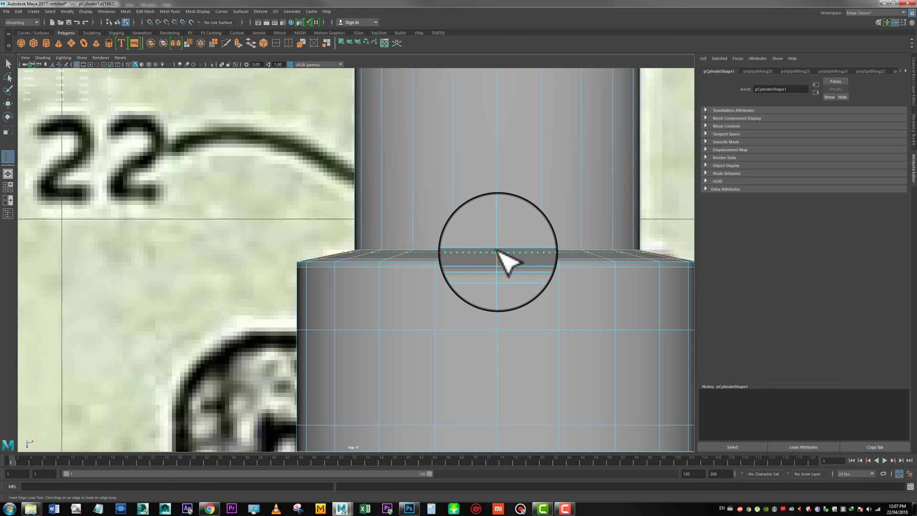
left_click(497, 247)
Step: Insert supporting edge loops next to the existing edges of the clip's mount section below the button
middle_click_drag(498, 136, 454, 320, "alt")
middle_click_drag(457, 210, 459, 170, "alt")
middle_click_drag(459, 329, 442, 113, "alt")
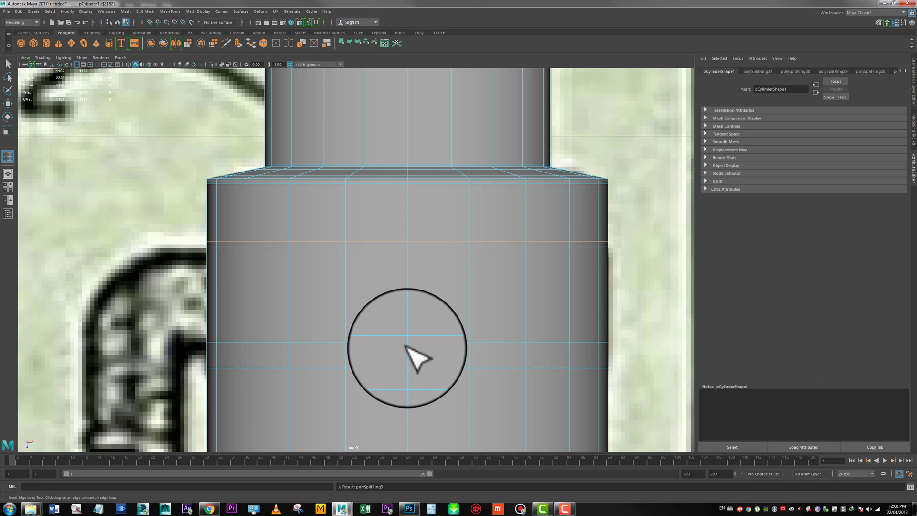
left_click(406, 347)
middle_click_drag(405, 347, 424, 193, "alt")
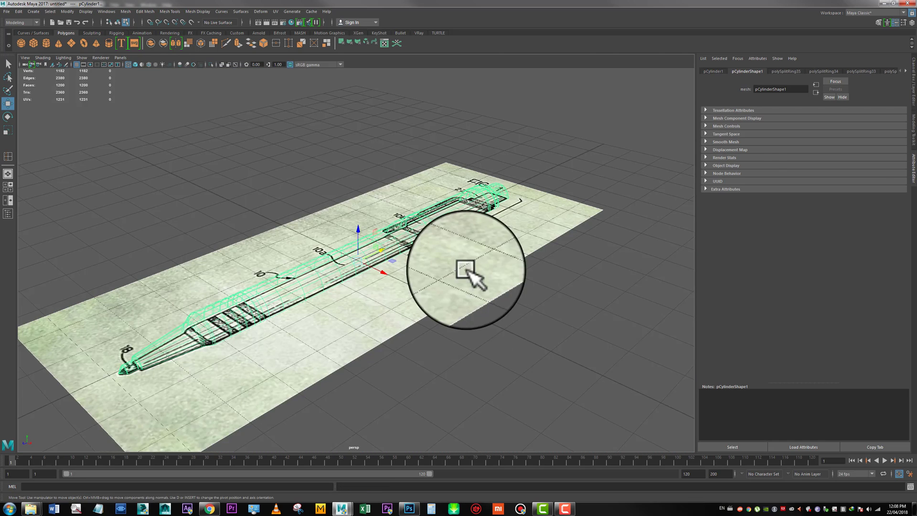
Step: Move the blueprint image plane down beneath the pen model in perspective and return to the top view
left_click(466, 269)
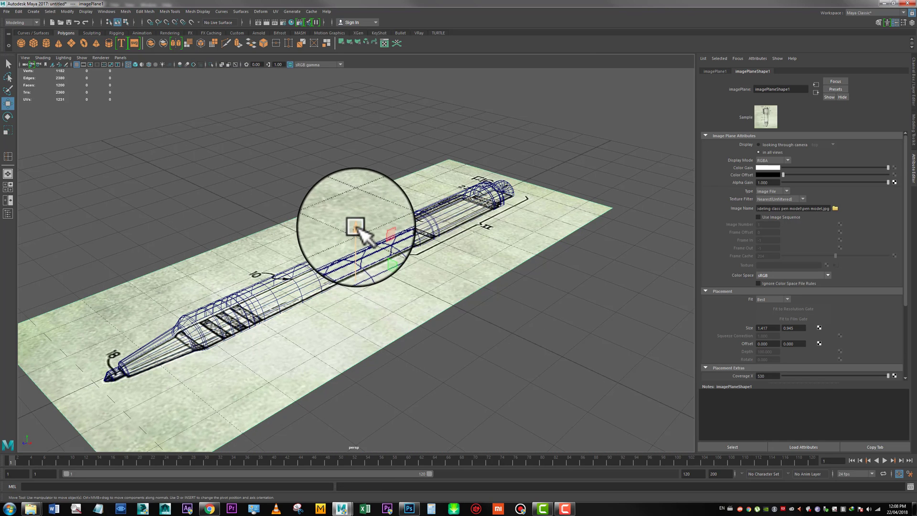
left_click_drag(352, 231, 319, 260)
key("space")
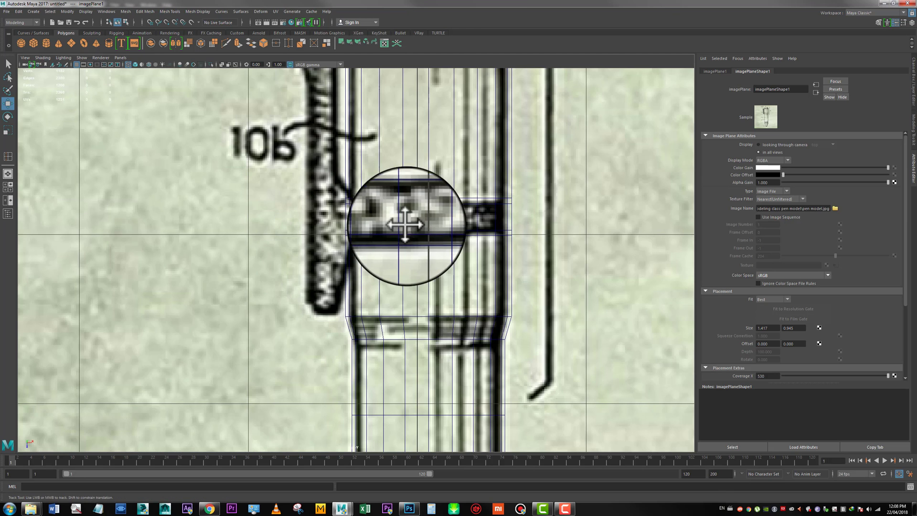
Step: Select the complete face ring of the upper body's decorative band and frame it in the perspective view
scroll(401, 208, "up", 2)
right_click_drag(470, 250, 471, 264)
left_click(446, 240)
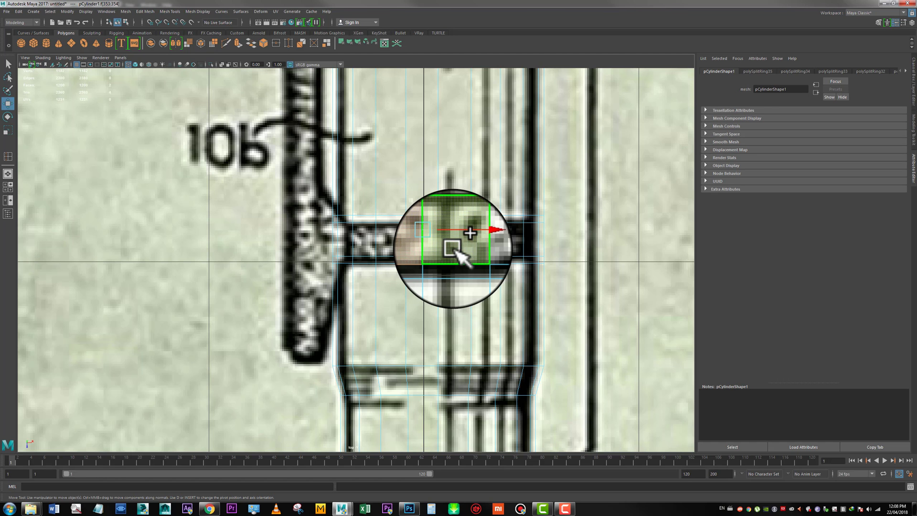
double_click(424, 250, "shift")
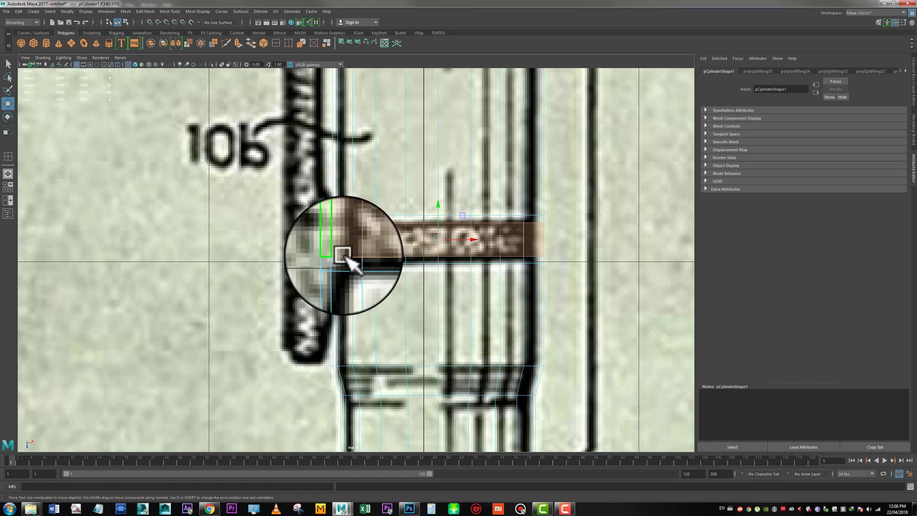
scroll(471, 253, "up", 3)
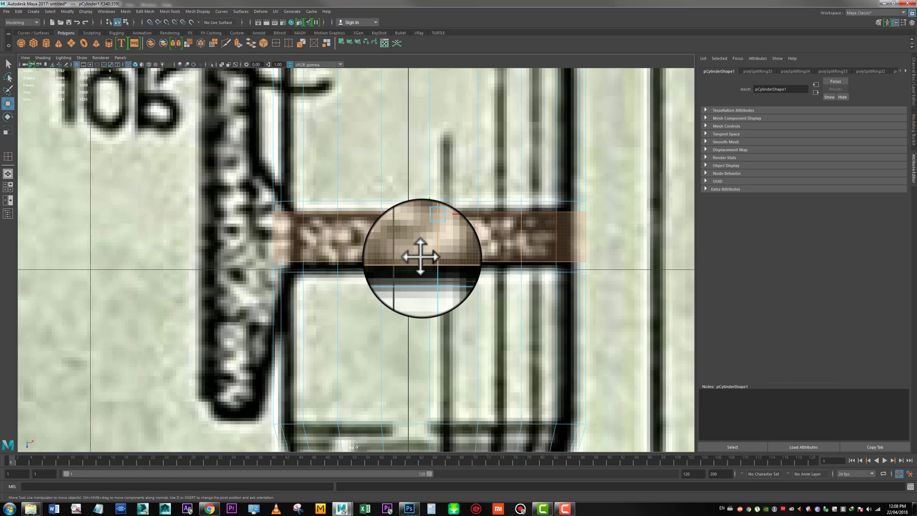
key("space")
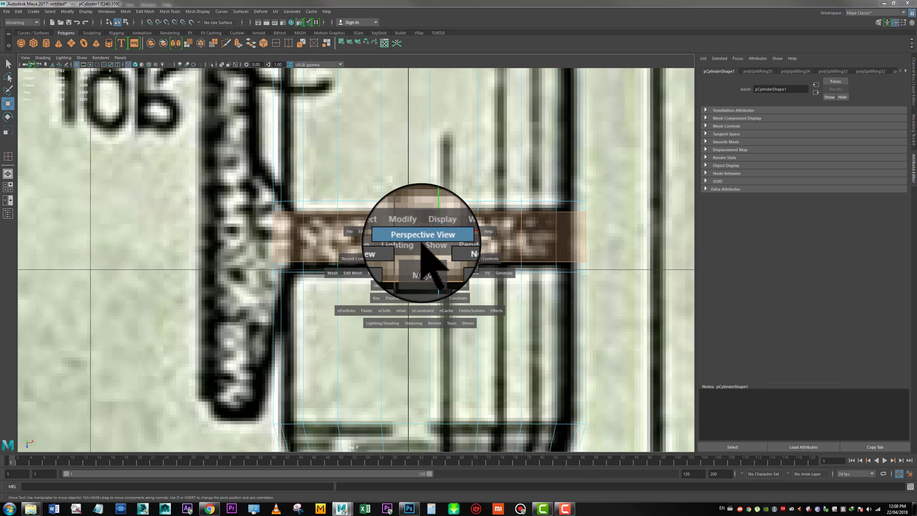
left_click(422, 243)
key("f")
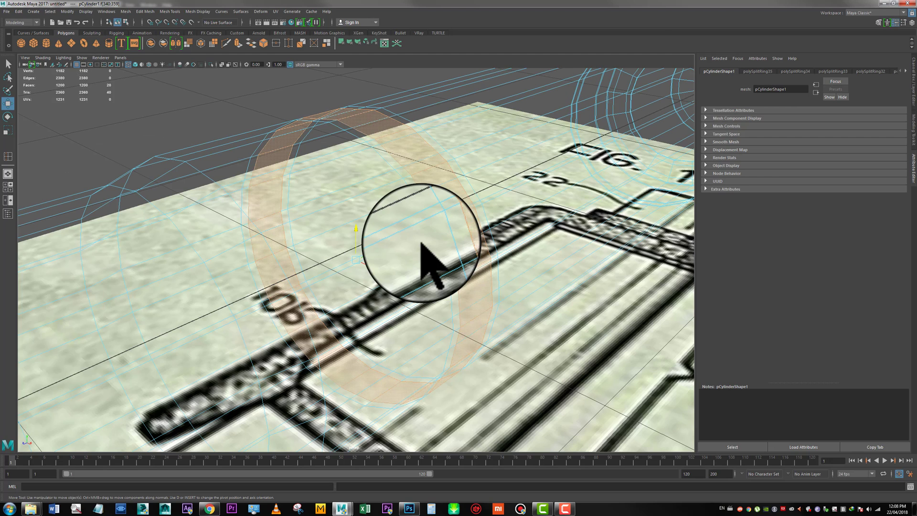
Step: Extrude the upper body's band ring inward with Local Translate Z about -0.026, and extrude it again with Local Scale about 0.883
left_click_drag(433, 227, 334, 217, "alt")
right_click_drag(334, 217, 280, 215, "alt")
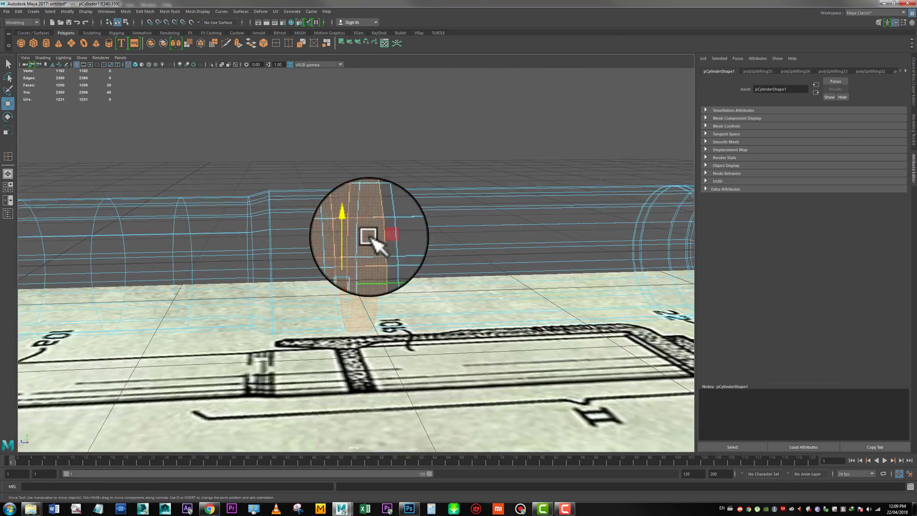
left_click_drag(368, 236, 362, 221, "alt")
right_click_drag(362, 221, 371, 237, "alt")
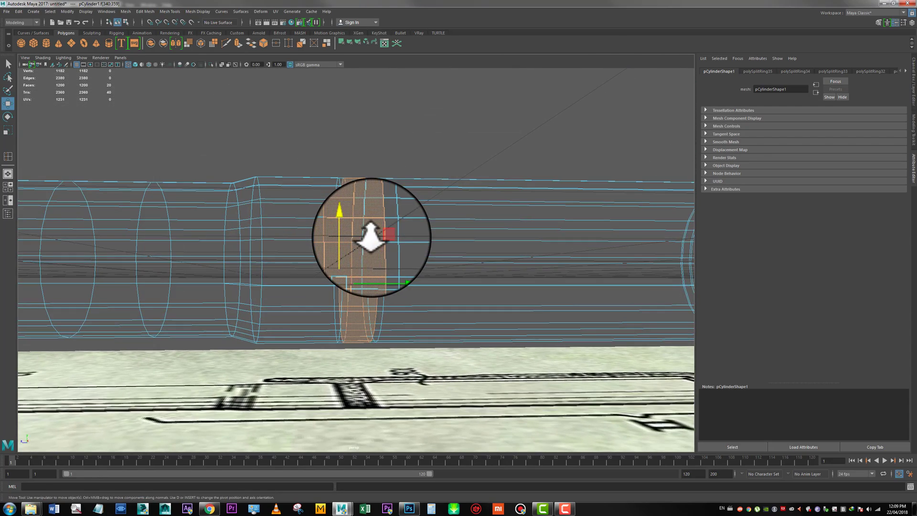
key("5")
mouse_move(368, 205)
left_mouse_down("alt")
mouse_move(374, 221)
mouse_move(459, 289)
mouse_move(429, 270)
left_mouse_up("alt")
right_click_drag(429, 269, 466, 296, "alt")
right_click(397, 195, "shift")
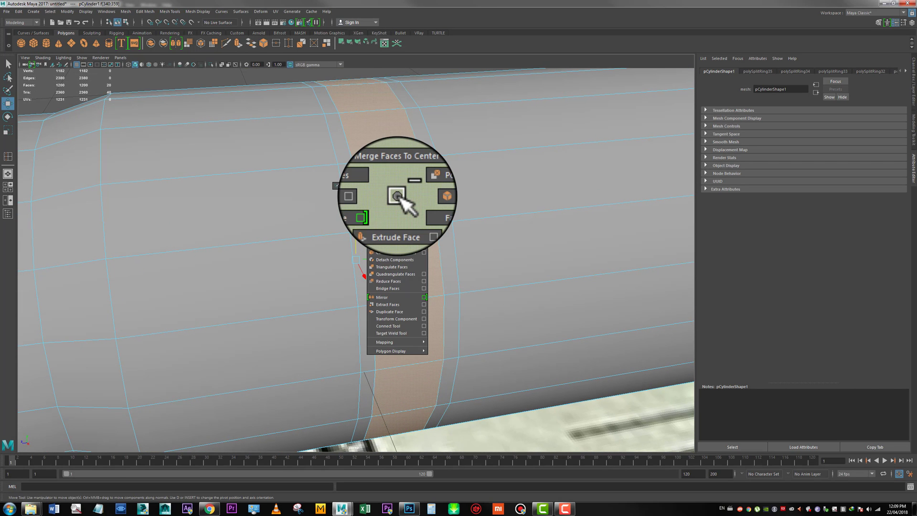
right_click_drag(398, 196, 395, 212, "shift")
left_click_drag(418, 304, 452, 328, "alt")
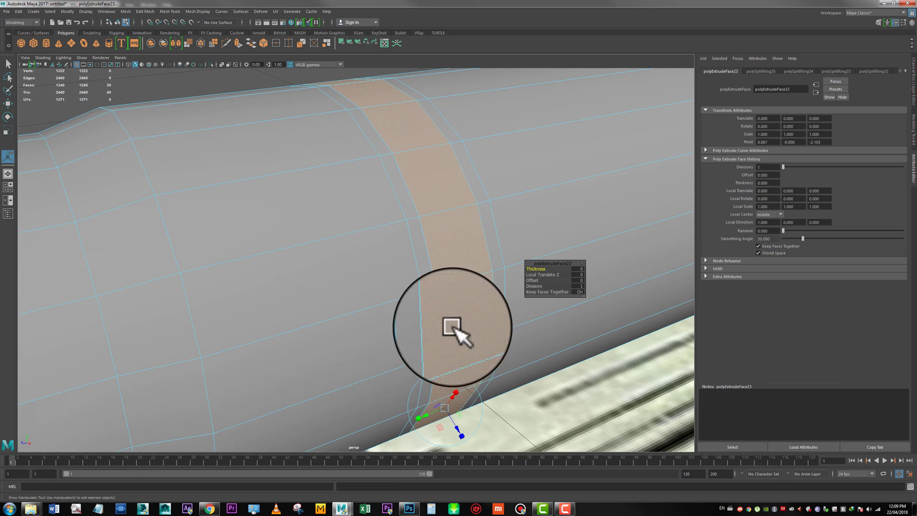
middle_click_drag(462, 342, 420, 321, "alt")
left_click_drag(421, 353, 418, 347)
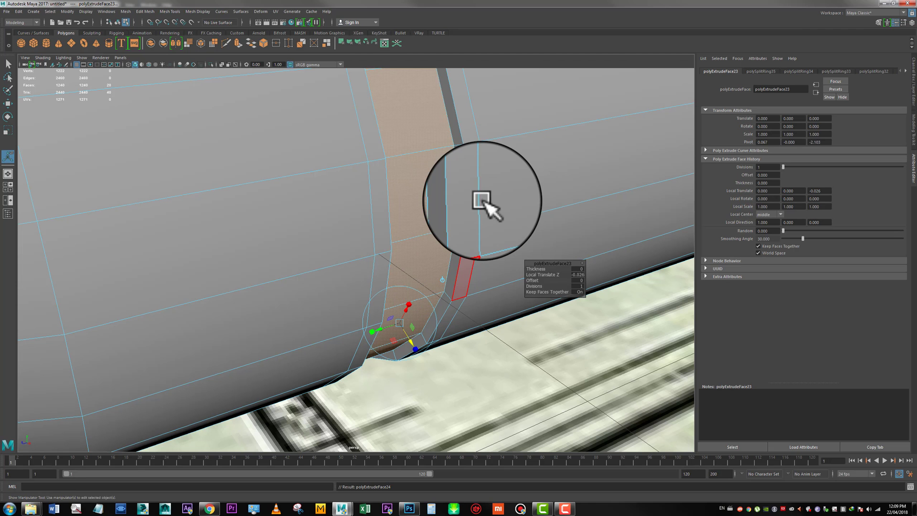
left_click_drag(399, 323, 397, 323)
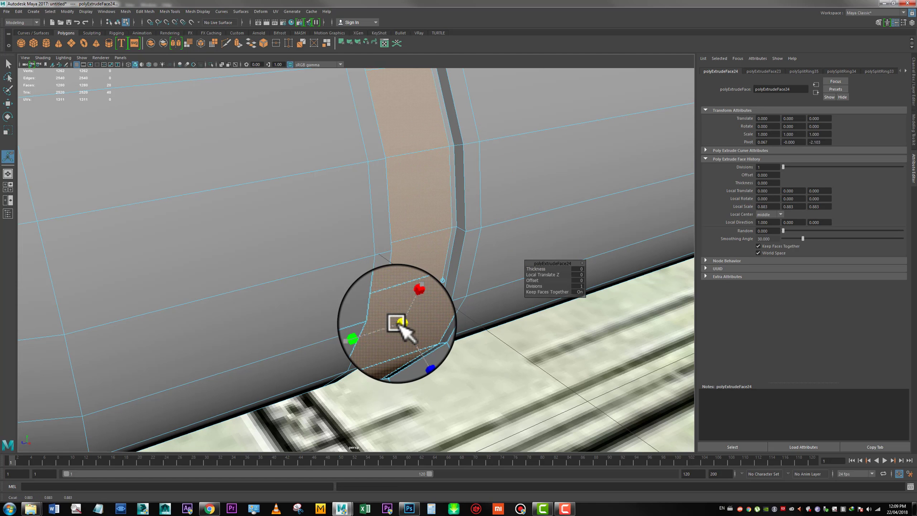
Step: Insert a supporting edge loop along one side wall of the recessed band and return to object mode
left_click_drag(445, 168, 432, 234, "alt")
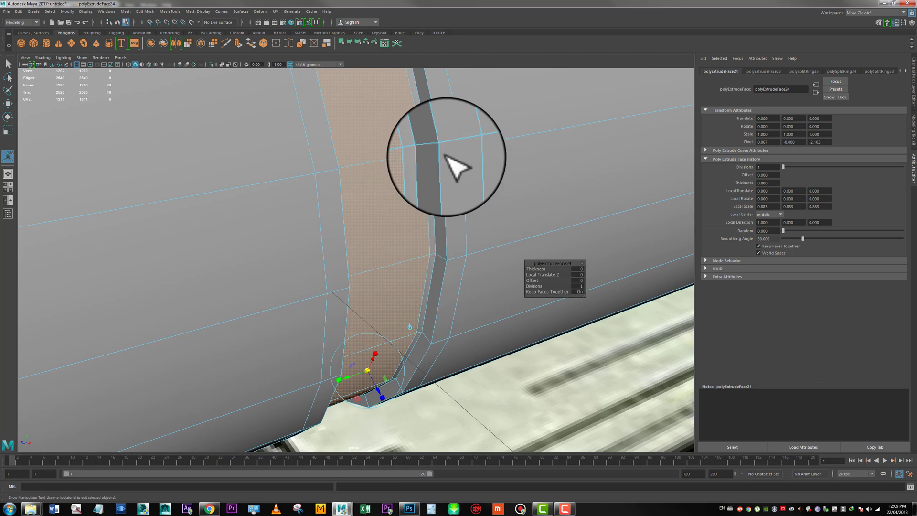
key("y")
left_click_drag(439, 150, 434, 153)
key("w")
right_click_drag(438, 146, 491, 116)
Step: Insert a supporting edge loop along the opposite wall of the recessed band
left_click_drag(454, 180, 378, 183, "alt")
middle_click_drag(340, 193, 489, 245, "alt")
left_click_drag(489, 246, 446, 234, "alt")
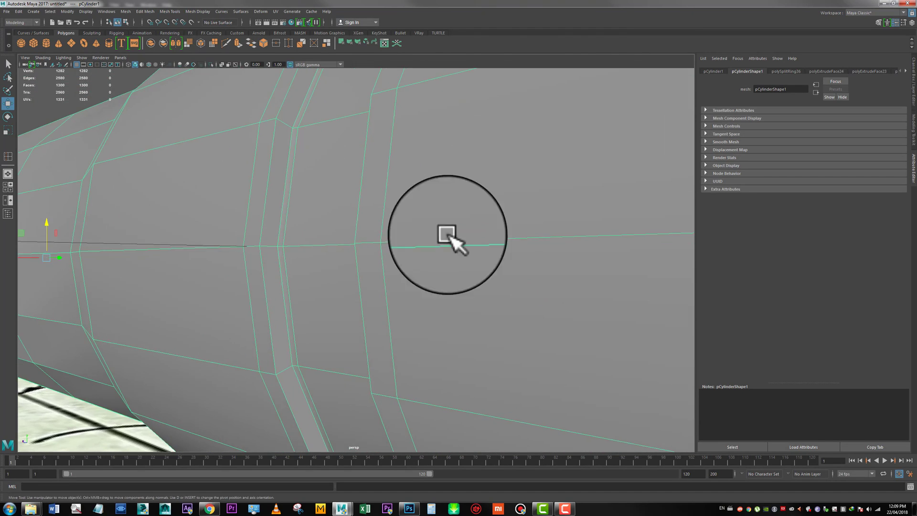
middle_click_drag(445, 234, 461, 260, "alt")
scroll(432, 219, "up", 2)
key("g")
left_click_drag(373, 196, 377, 198)
left_click_drag(377, 198, 444, 203, "alt")
right_click_drag(444, 203, 351, 180, "alt")
left_click_drag(392, 197, 412, 205, "alt")
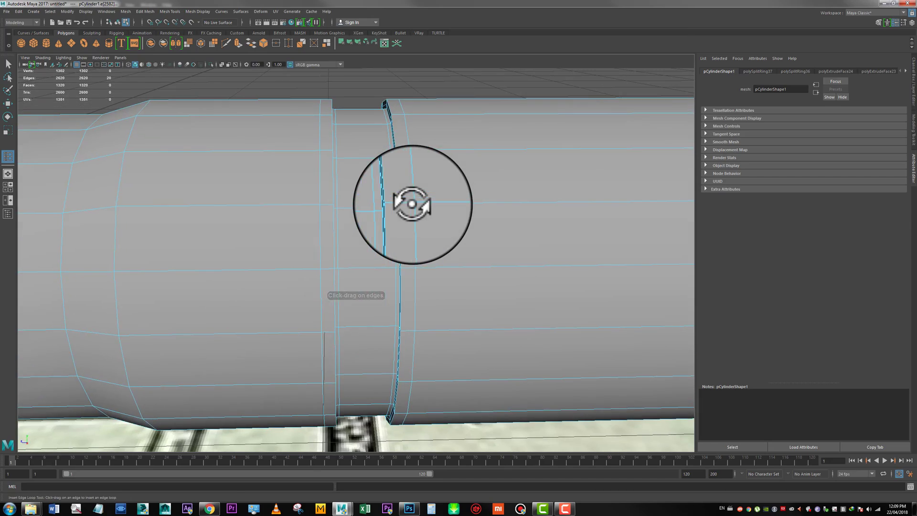
Step: Preview the mesh smoothed and examine the recessed band and the sloped step beside it
key("w")
key("3")
key("F8")
left_click(471, 88)
right_click_drag(522, 180, 315, 174, "alt")
left_click_drag(315, 174, 303, 224, "alt")
right_click_drag(303, 225, 448, 310, "alt")
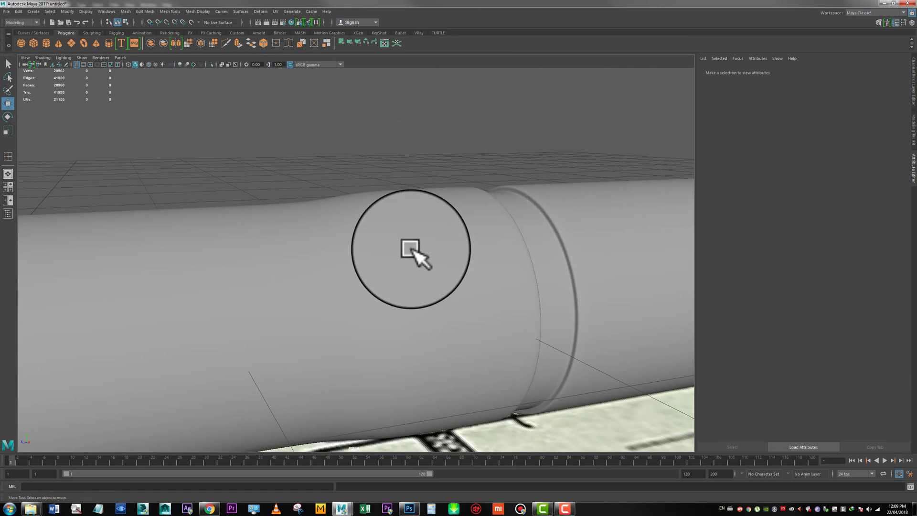
Step: Insert supporting edge loops around the sloped step beside the recessed band and preview the mesh smoothed
left_click(341, 234)
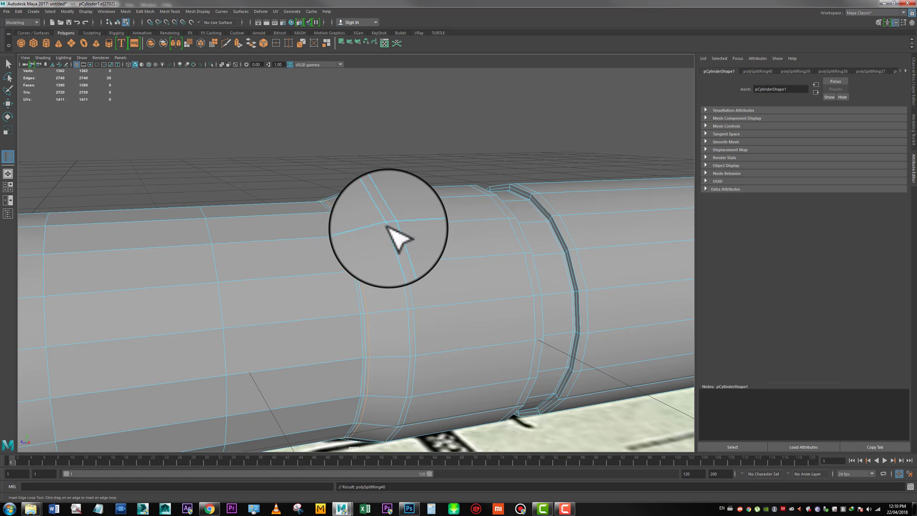
key("3")
key("F8")
left_click(382, 167)
left_click_drag(363, 224, 190, 233, "alt")
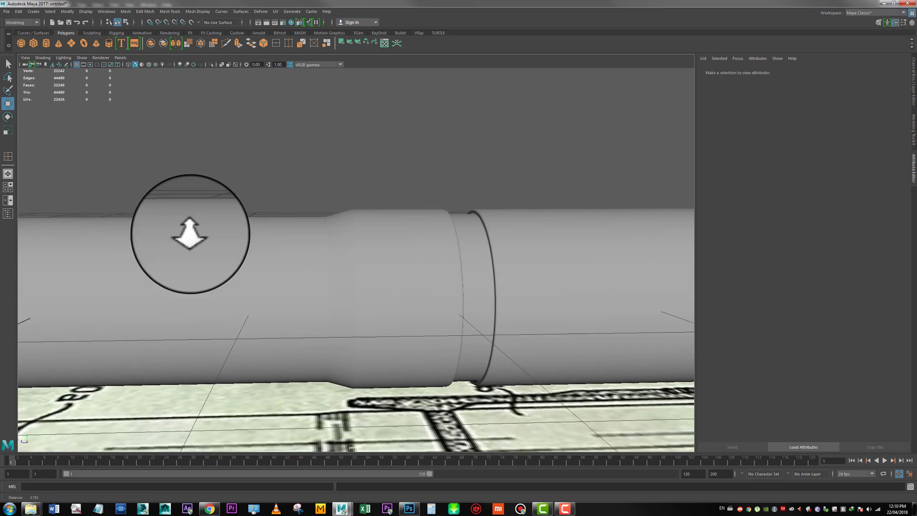
right_click_drag(190, 233, 304, 220, "alt")
Step: Turn off smoothed display and insert an edge loop beside the first grip band on the lower body
left_click_drag(308, 225, 424, 214, "alt")
left_click(424, 215)
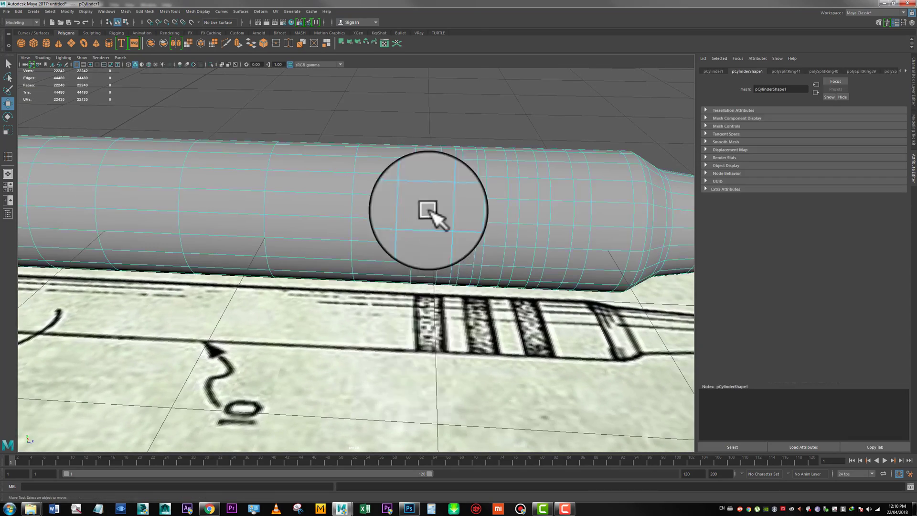
key("1")
key("F11")
middle_click_drag(428, 210, 376, 205, "alt")
right_click_drag(377, 205, 408, 304, "alt")
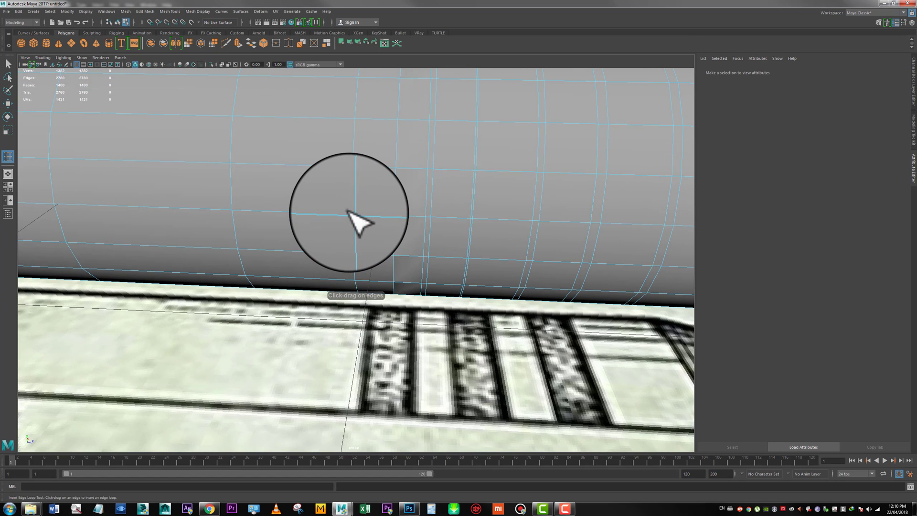
left_click_drag(346, 210, 353, 211)
key("w")
Step: Select the complete face rings of the three grip bands and the sloped ring before the nose section
left_click(379, 186)
middle_click_drag(493, 275, 455, 258, "alt")
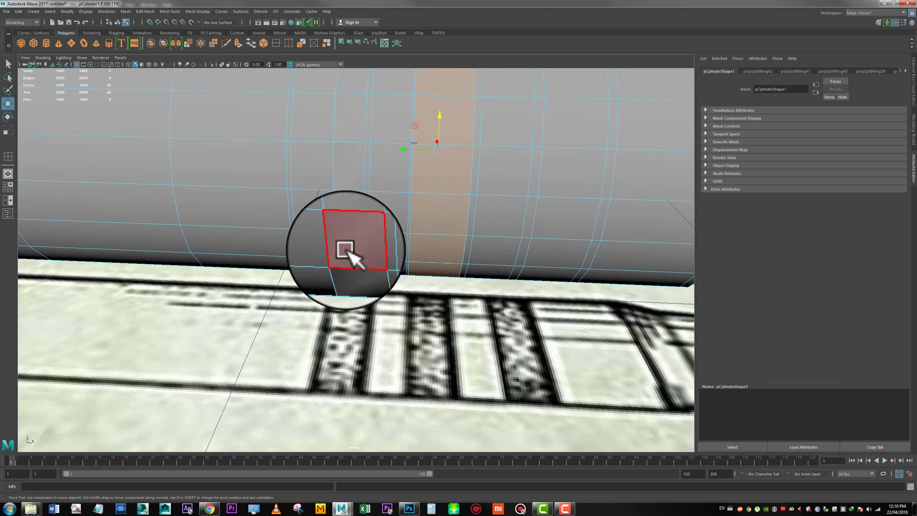
middle_click_drag(345, 248, 412, 245, "alt")
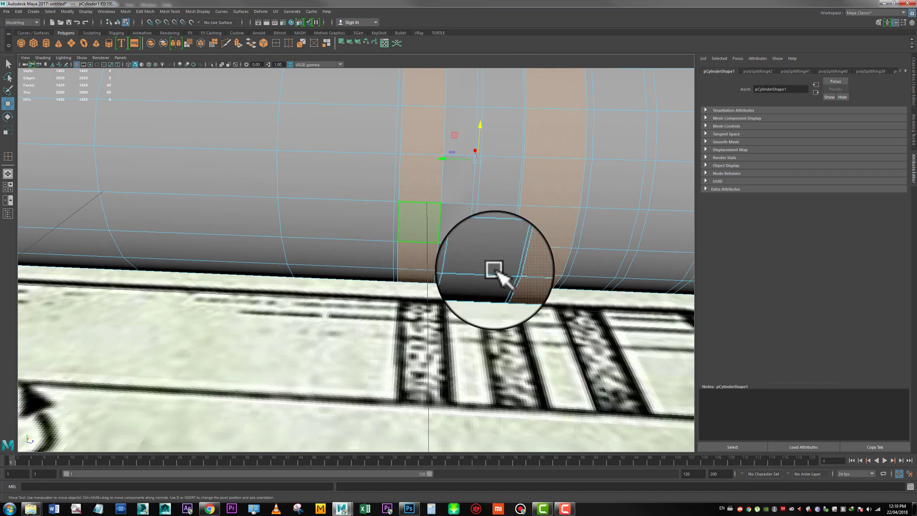
middle_click_drag(494, 270, 423, 262, "alt")
middle_click_drag(511, 262, 437, 260, "alt")
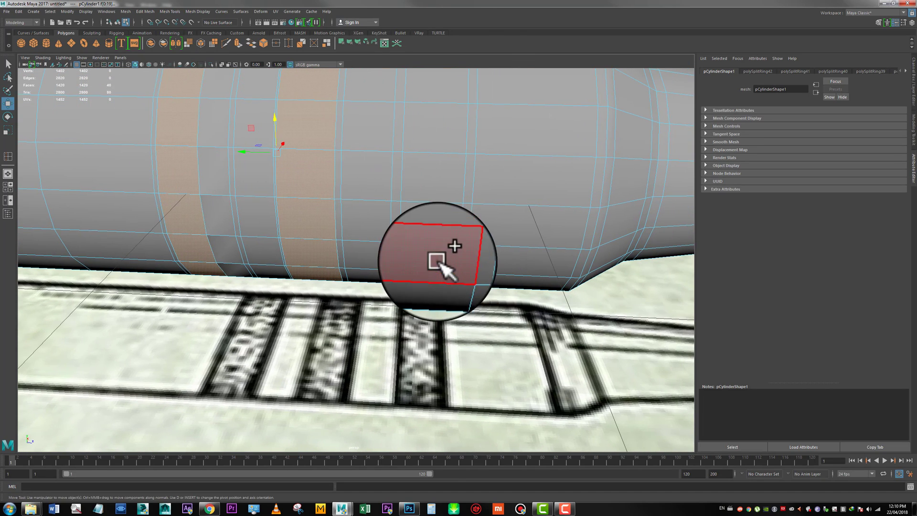
left_click(437, 261, "shift")
double_click(438, 226, "shift")
middle_click_drag(496, 270, 419, 279, "alt")
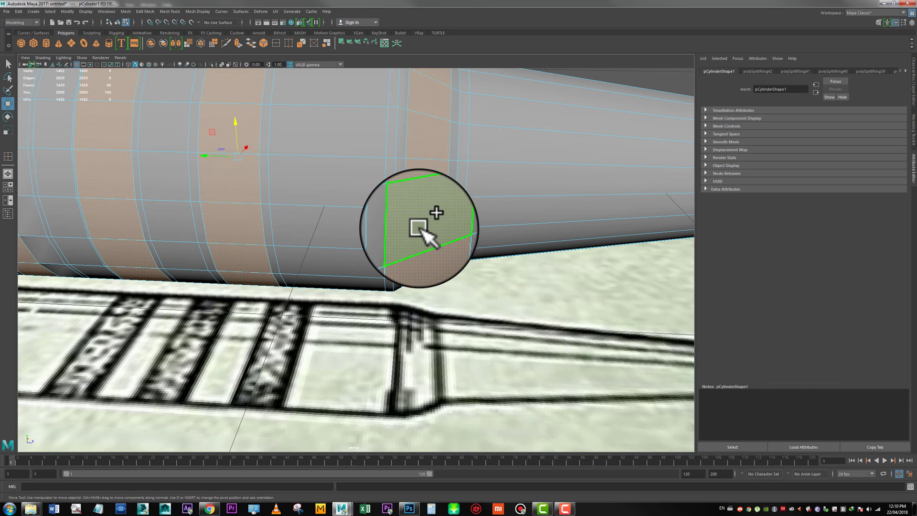
Step: Extrude the selected grip band rings and sloped ring inward to form recesses around the lower body
right_click_drag(419, 228, 418, 242, "shift")
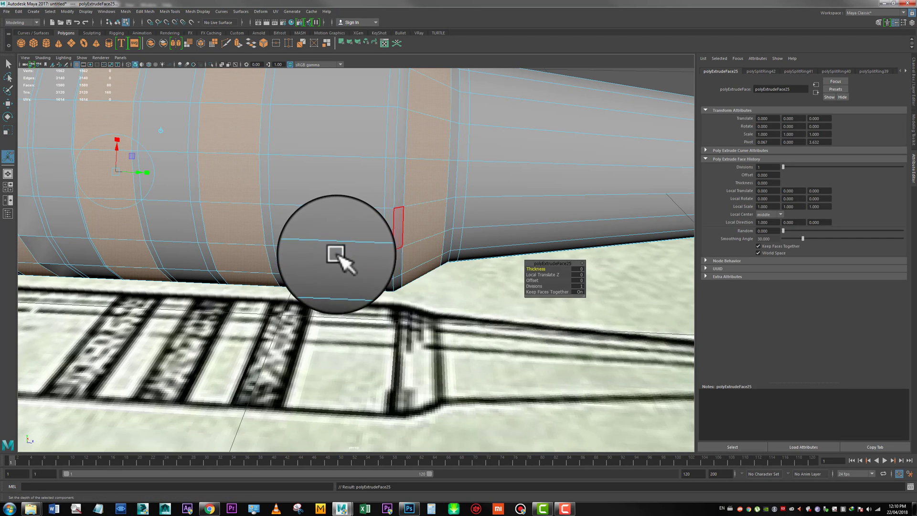
middle_click_drag(335, 254, 487, 342, "alt")
left_click_drag(487, 341, 536, 298, "alt")
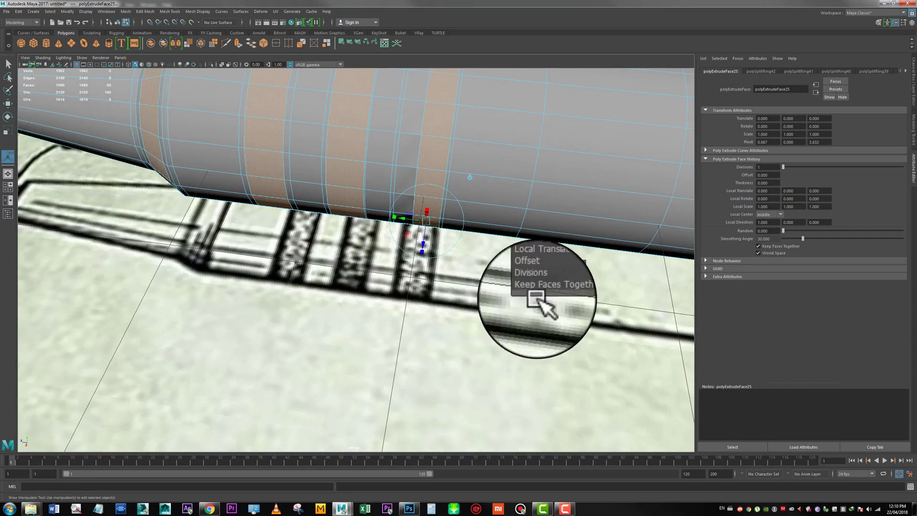
middle_click_drag(384, 297, 352, 352, "alt")
left_click_drag(352, 353, 426, 358, "alt")
right_click_drag(426, 358, 448, 368, "alt")
left_click_drag(449, 367, 442, 334, "alt")
left_click_drag(435, 399, 408, 379)
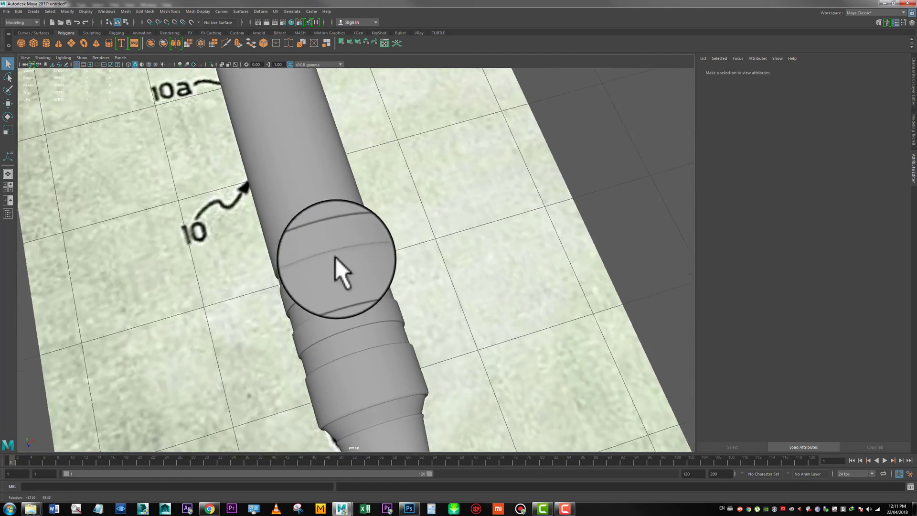
Step: Select the pen mesh at the writing tip and turn off its smoothed display
left_click_drag(342, 270, 294, 214, "alt")
right_click_drag(294, 215, 434, 279, "alt")
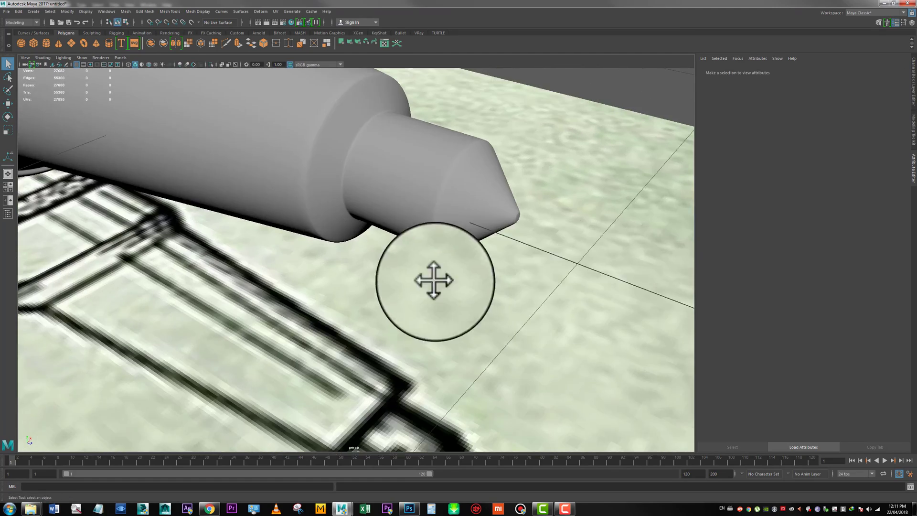
middle_click_drag(434, 279, 329, 310, "alt")
right_click_drag(330, 310, 394, 303, "alt")
left_click(382, 215)
key("1")
Step: Pull the center vertex of the tip's end cap outward into a point and preview the mesh smoothed
middle_click_drag(391, 198, 350, 201, "alt")
right_click_drag(350, 200, 478, 363, "alt")
middle_click_drag(478, 363, 386, 278, "alt")
right_click_drag(385, 278, 398, 320, "alt")
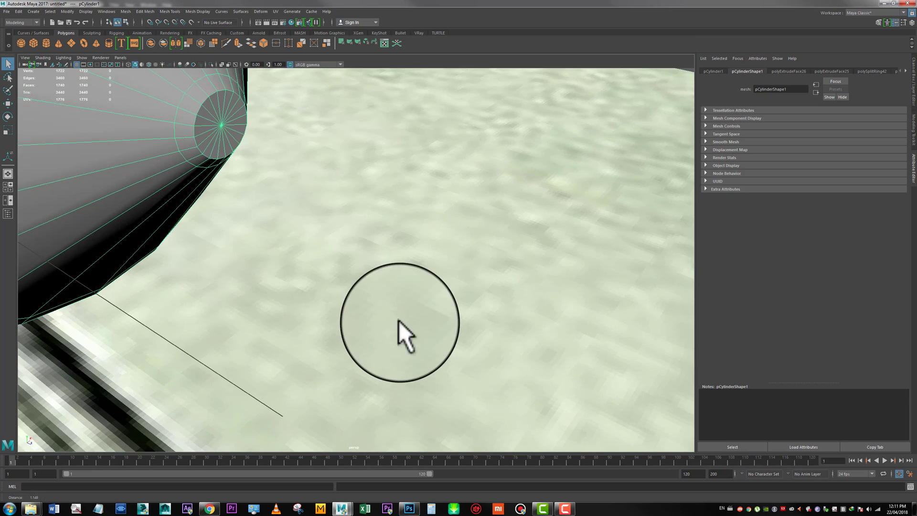
middle_click_drag(331, 270, 353, 293, "alt")
scroll(356, 305, "up", 1)
scroll(356, 305, "down", 1)
key("F9")
left_click(350, 287)
key("w")
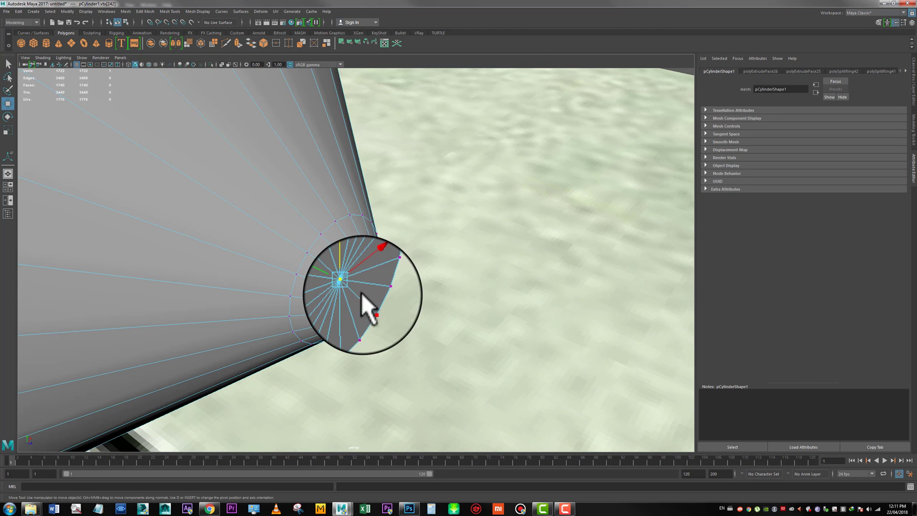
left_click_drag(329, 278, 365, 294)
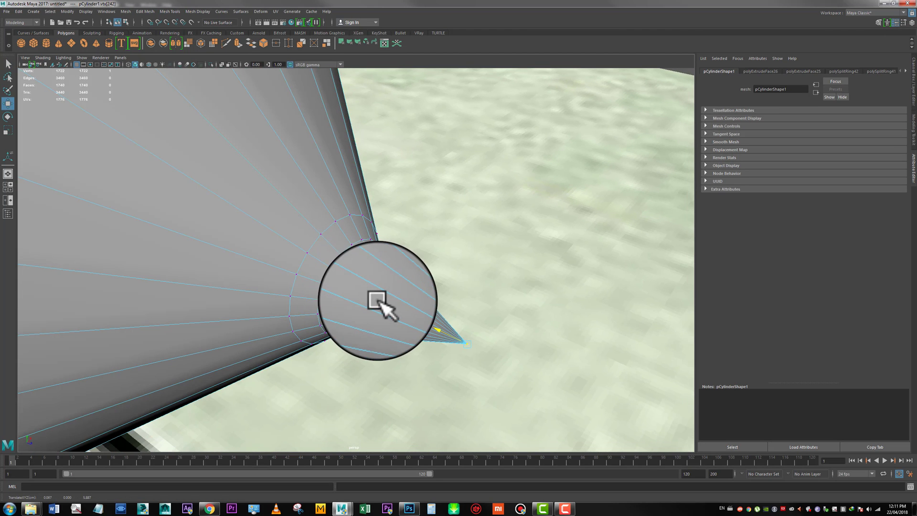
key("F8")
key("3")
Step: Extrude the narrow face ring just below the clip mount section inward to form a groove
right_click_drag(364, 290, 243, 233, "alt")
middle_click_drag(244, 234, 80, 291, "alt")
left_click_drag(80, 290, 359, 227, "alt")
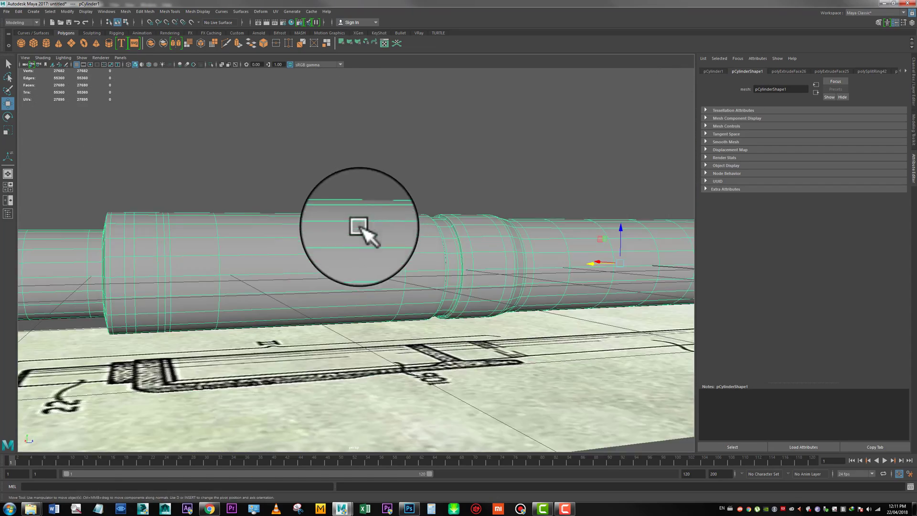
left_click_drag(288, 273, 344, 249, "alt")
right_click_drag(344, 249, 379, 287, "alt")
left_click_drag(378, 286, 444, 239, "alt")
key("F11")
left_click(337, 200)
key("ctrl+e")
left_click_drag(205, 318, 210, 314)
Step: Try to extrude the complete face ring at the base of the button inward
left_click_drag(362, 295, 286, 243, "alt")
middle_click_drag(286, 244, 324, 223, "alt")
left_click(299, 217)
double_click(294, 193, "shift")
right_click_drag(294, 193, 290, 219, "shift")
left_click_drag(239, 201, 329, 188, "alt")
left_click_drag(282, 313, 286, 309)
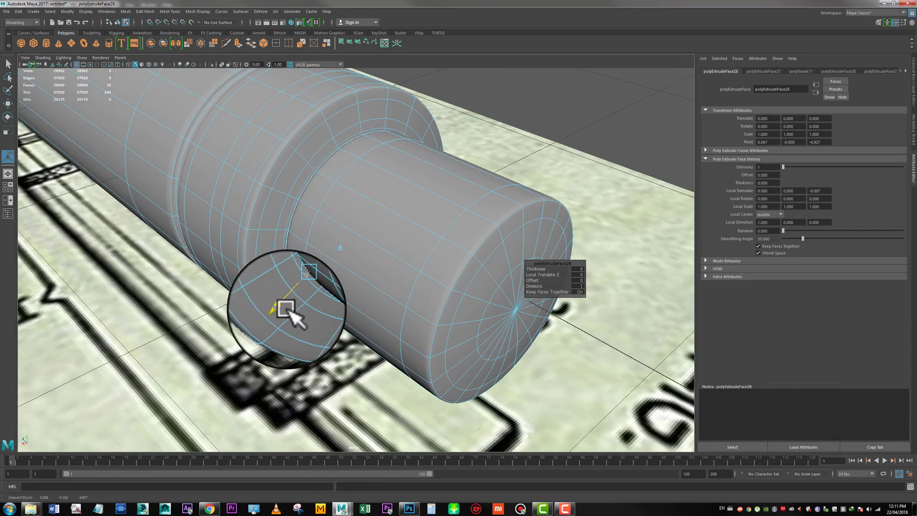
key("1")
left_click_drag(329, 243, 385, 213, "alt")
right_click_drag(385, 213, 385, 301, "alt")
left_click_drag(384, 301, 296, 275, "alt")
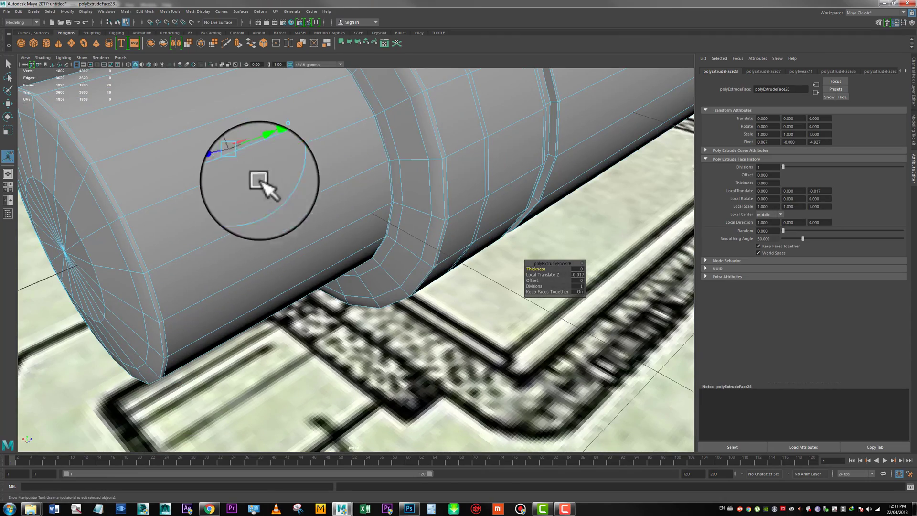
left_click_drag(262, 159, 266, 157)
Step: Check the button's base ring with smoothed display and undo its extrusion
key("3")
key("q")
right_click_drag(306, 148, 363, 110)
left_click(30, 258)
left_click_drag(100, 206, 325, 192, "alt")
key("ctrl+z")
key("ctrl+z")
key("ctrl+z")
key("ctrl+z")
key("ctrl+z")
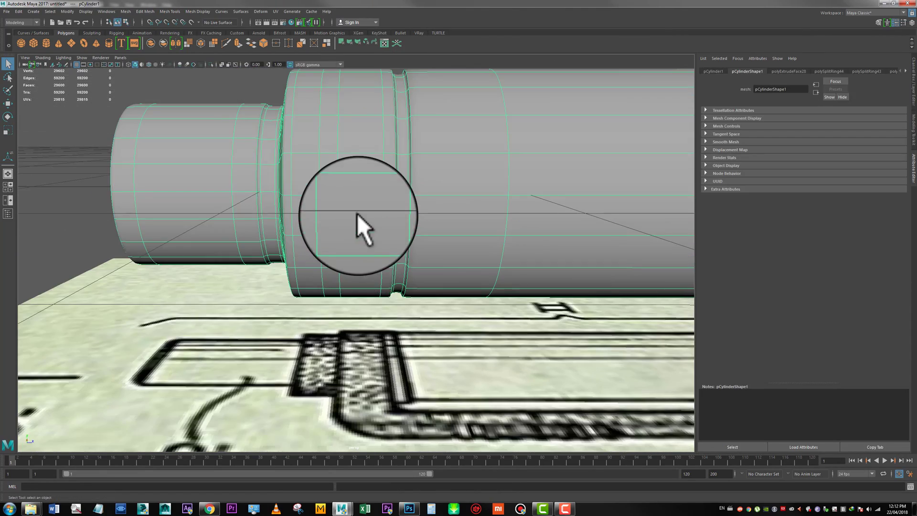
Step: Select the wide face ring of the clip mount section and extrude it inward
right_click_drag(357, 214, 357, 234)
left_click(354, 203)
double_click(352, 174, "shift")
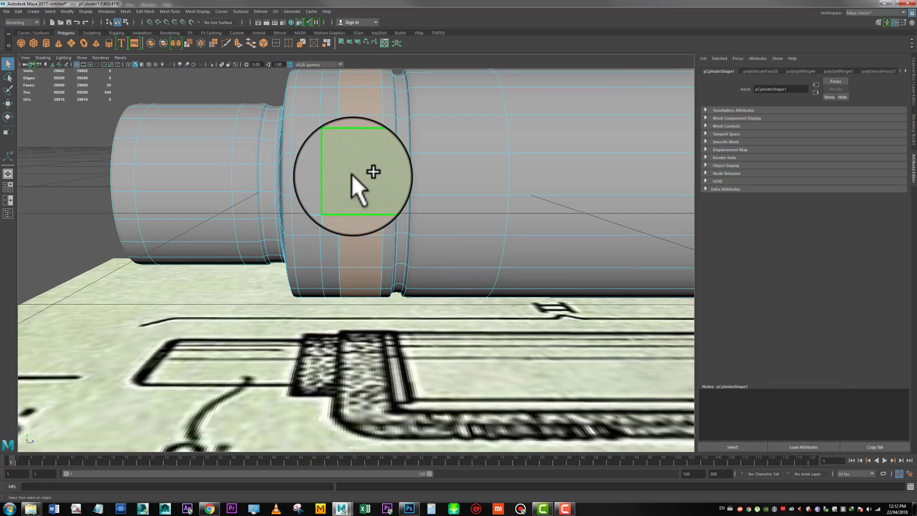
right_click_drag(352, 174, 354, 195, "shift")
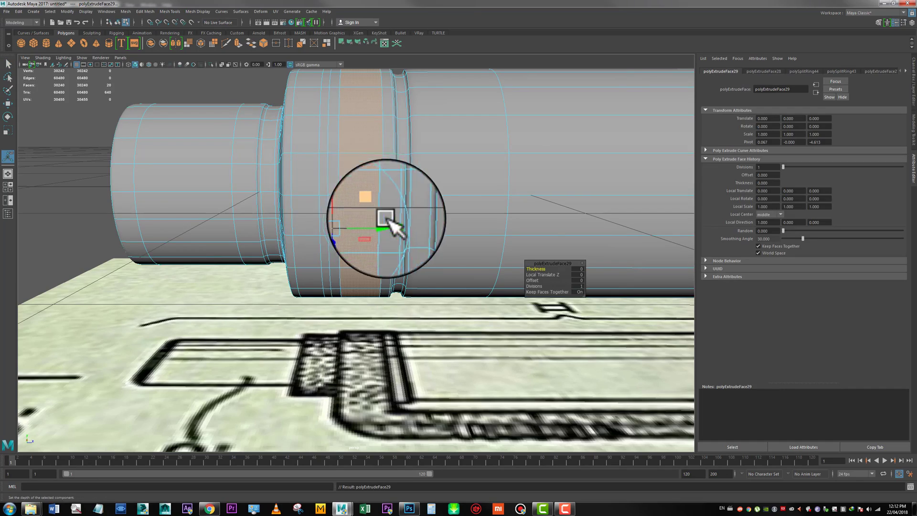
left_click_drag(362, 205, 380, 203, "alt")
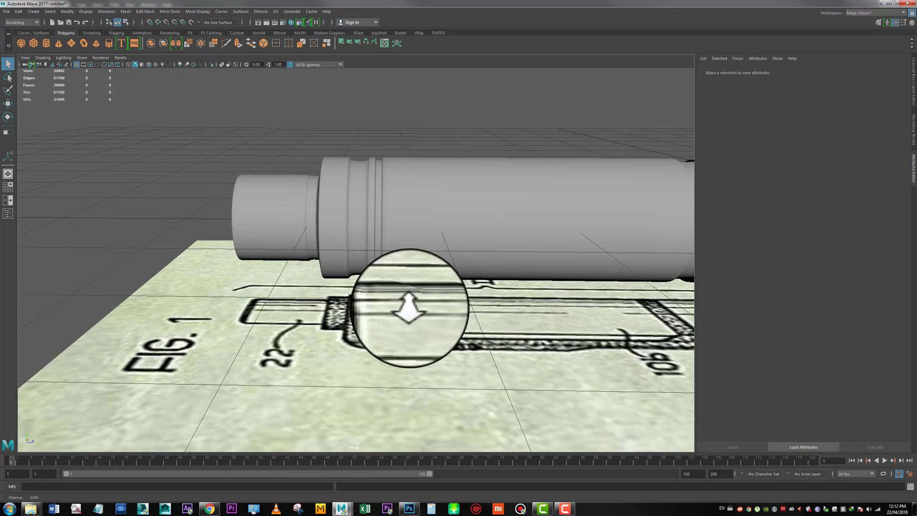
Step: Select the complete face rings around the wide collar below the button and duplicate them as a separate piece
right_click_drag(409, 307, 387, 216, "alt")
middle_click_drag(386, 217, 420, 210, "alt")
left_click_drag(419, 210, 478, 296, "alt")
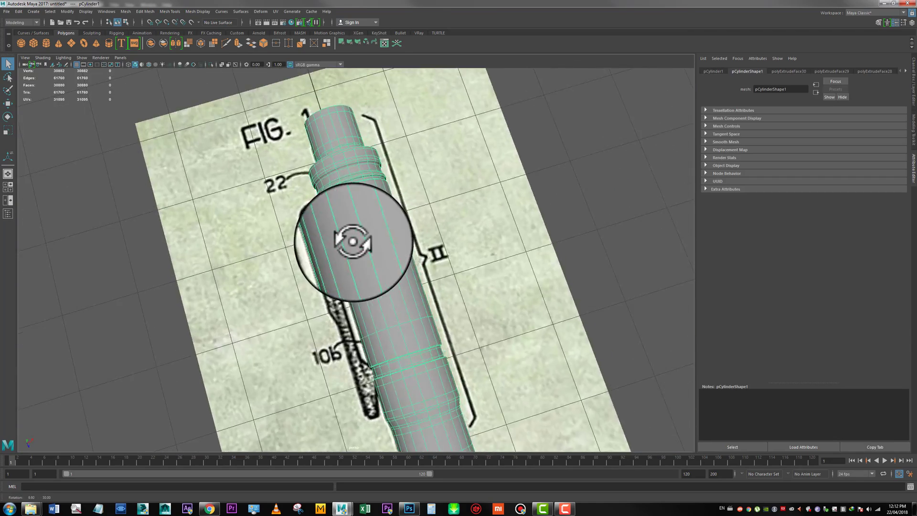
left_click_drag(353, 239, 355, 199, "alt")
middle_click_drag(358, 164, 378, 170, "alt")
right_click_drag(378, 170, 394, 234, "alt")
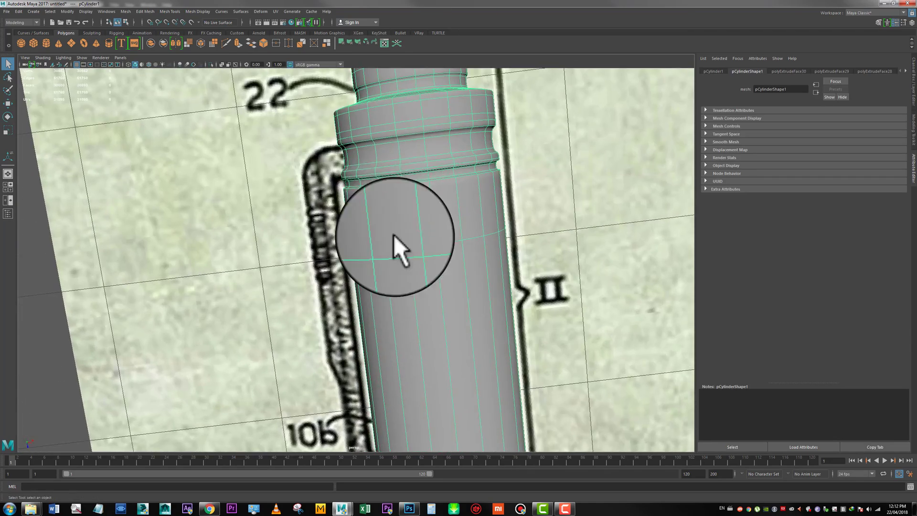
middle_click_drag(384, 160, 386, 233, "alt")
right_click_drag(396, 204, 399, 239)
left_click(403, 207)
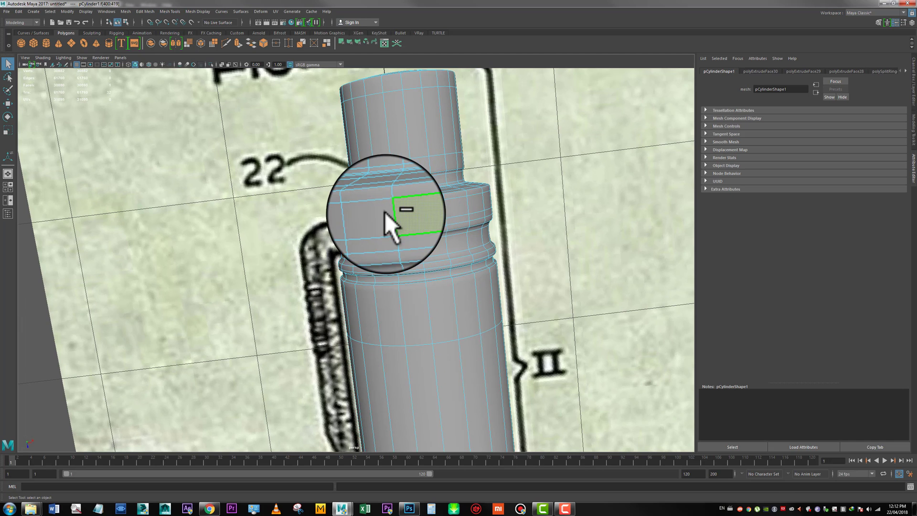
double_click(377, 214, "shift")
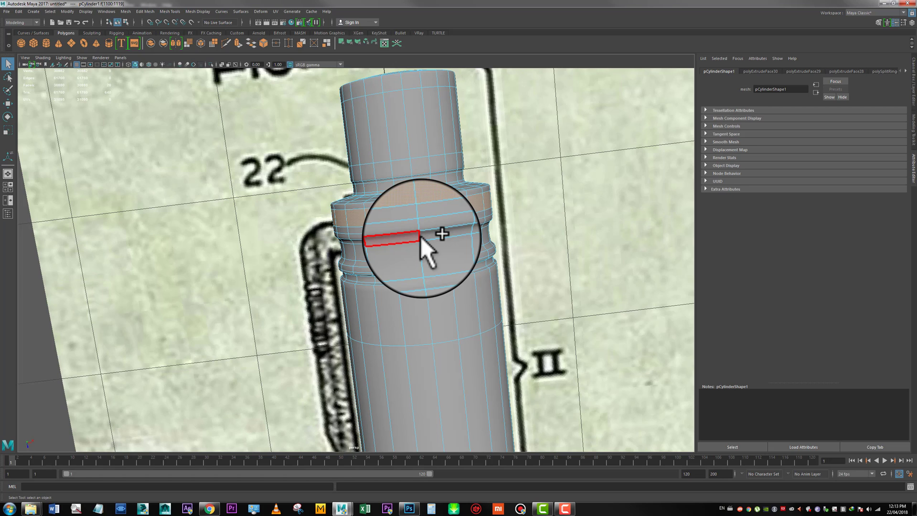
double_click(396, 225, "shift")
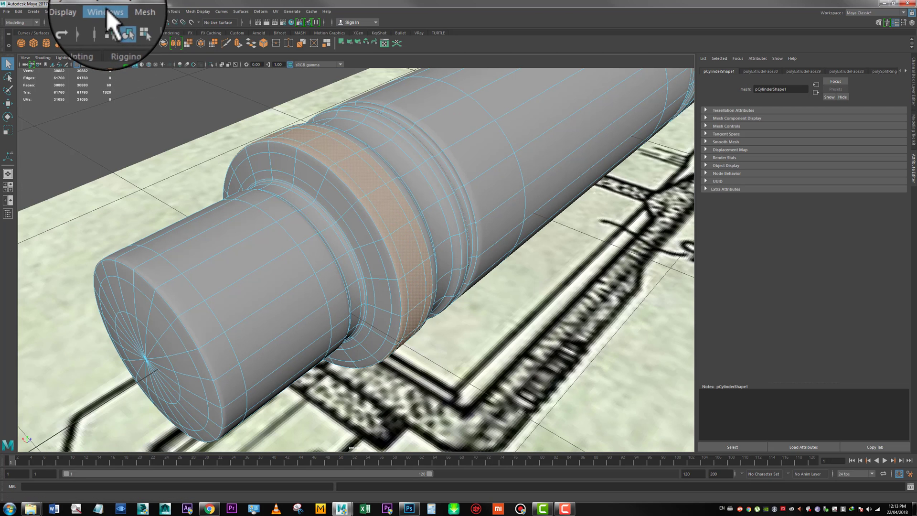
left_click(145, 11)
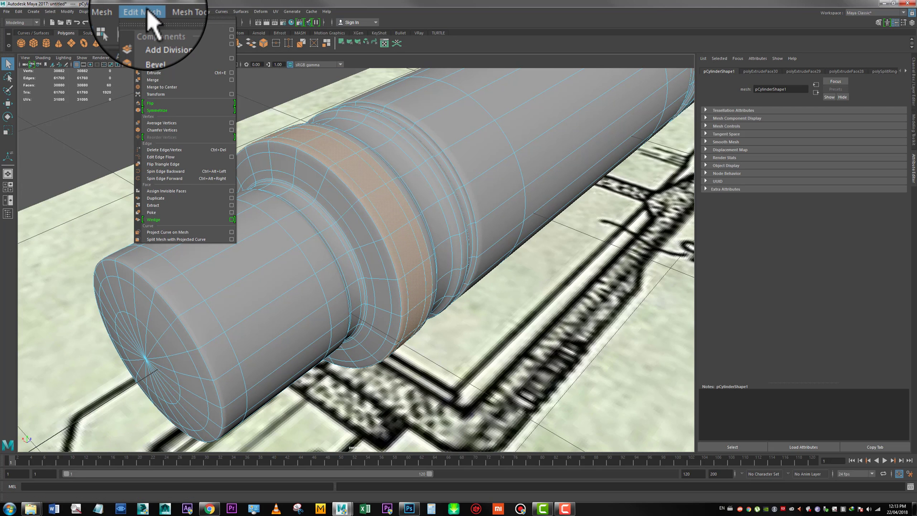
left_click(176, 197)
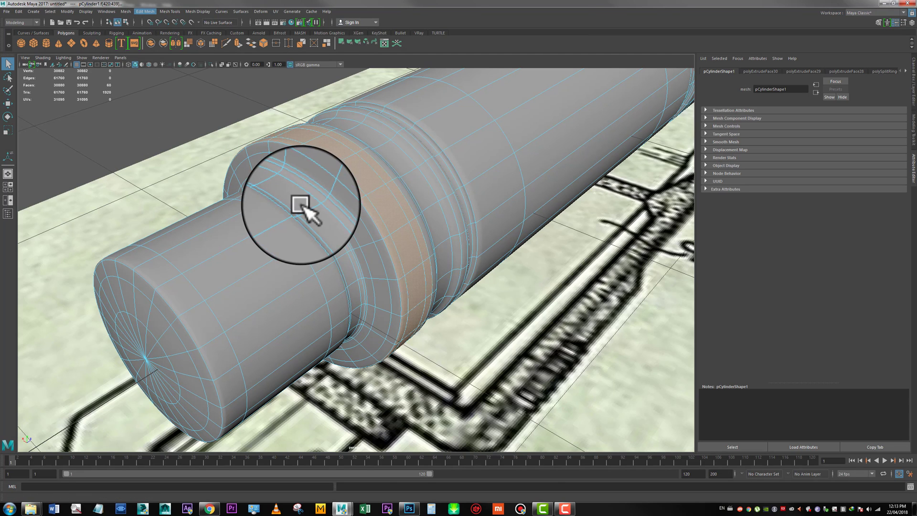
key("3")
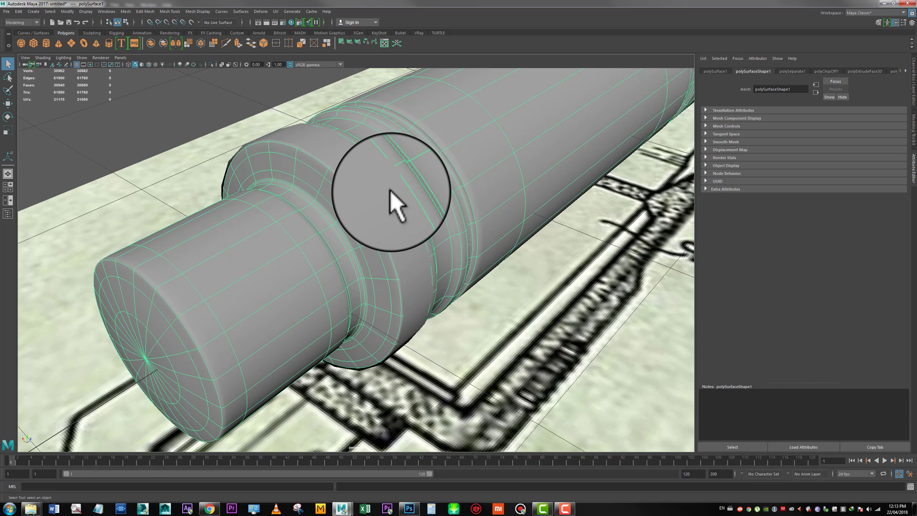
Step: Select all faces of the duplicated collar ring and extrude them outward by about 0.04
right_click(391, 190)
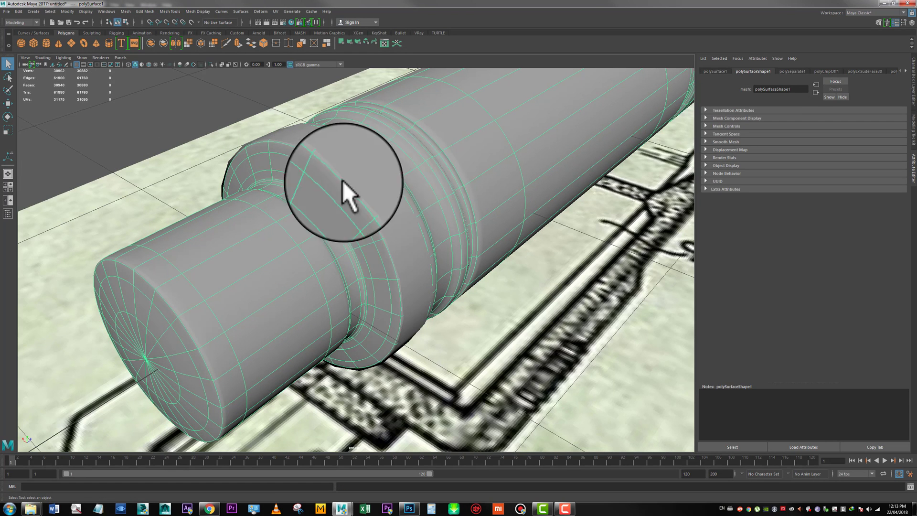
left_click(405, 241)
right_click(404, 240)
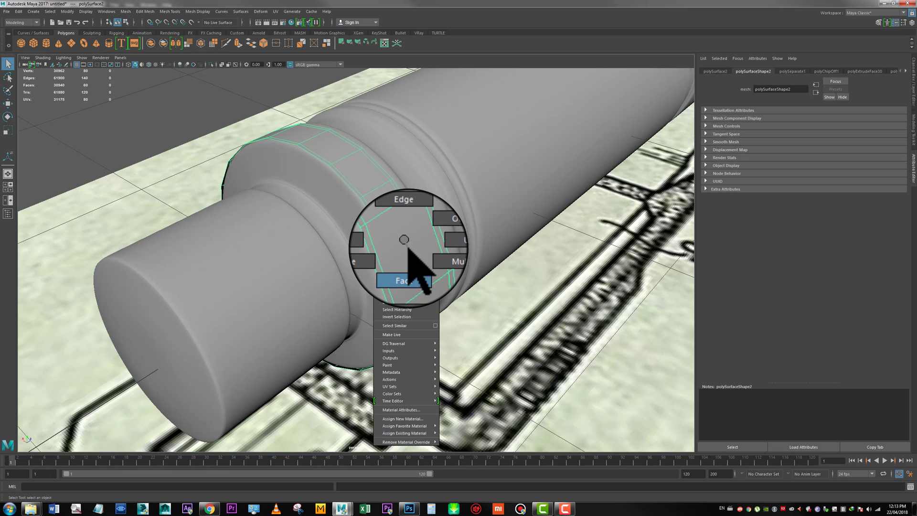
right_click_drag(407, 247, 411, 267)
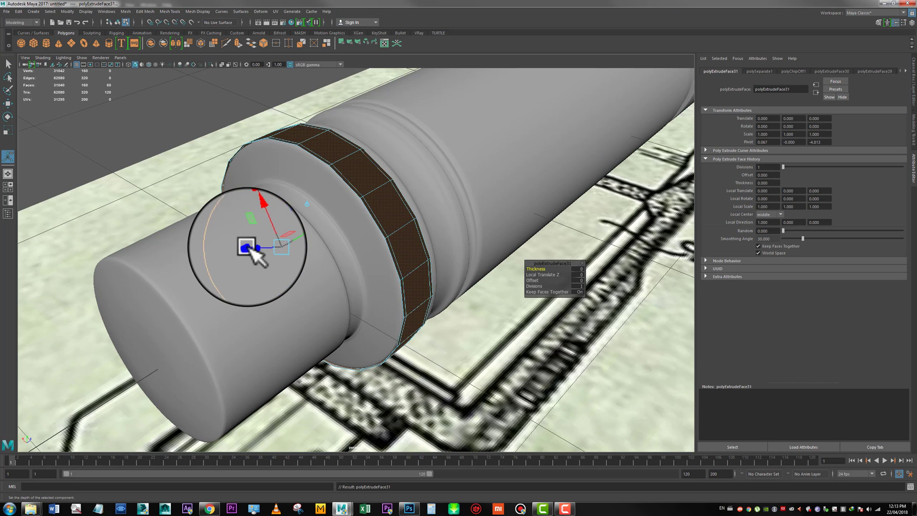
left_click_drag(256, 247, 254, 248)
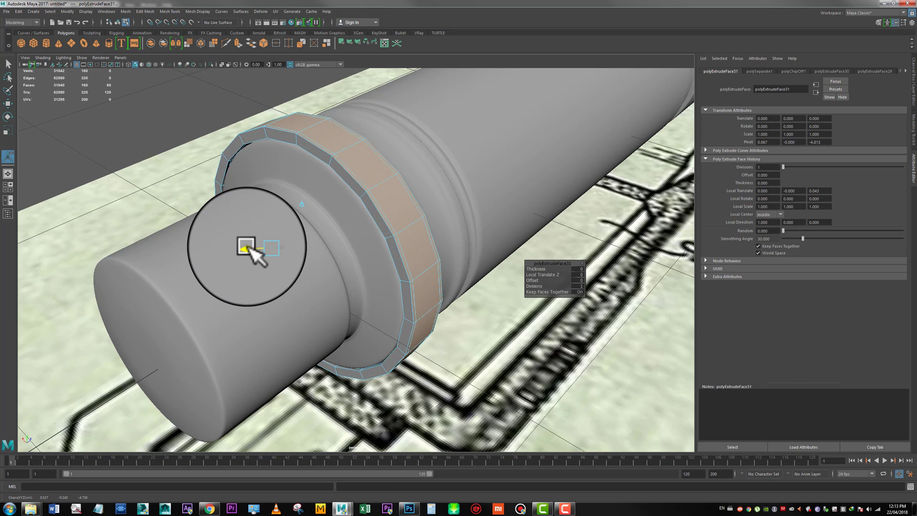
Step: Extrude three adjacent side faces of the ring outward about 0.11, flatten them, and extrude again to build the clip's base
left_click_drag(471, 255, 399, 257, "alt")
left_click(351, 274)
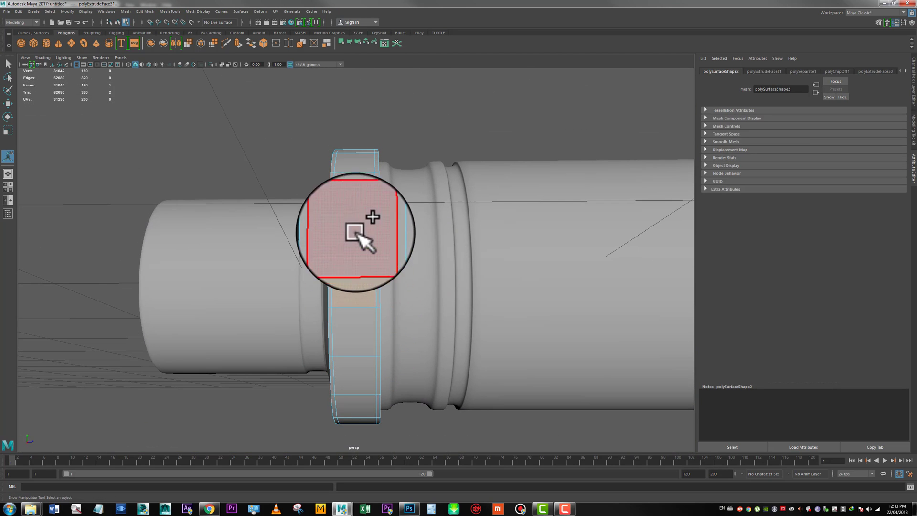
left_click(353, 234, "shift")
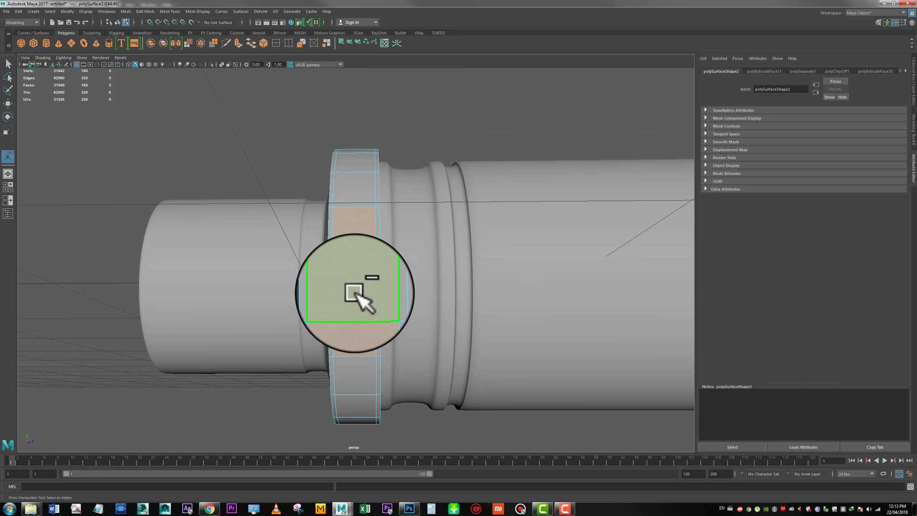
right_click_drag(355, 287, 361, 306, "shift")
left_click_drag(365, 348, 472, 270, "alt")
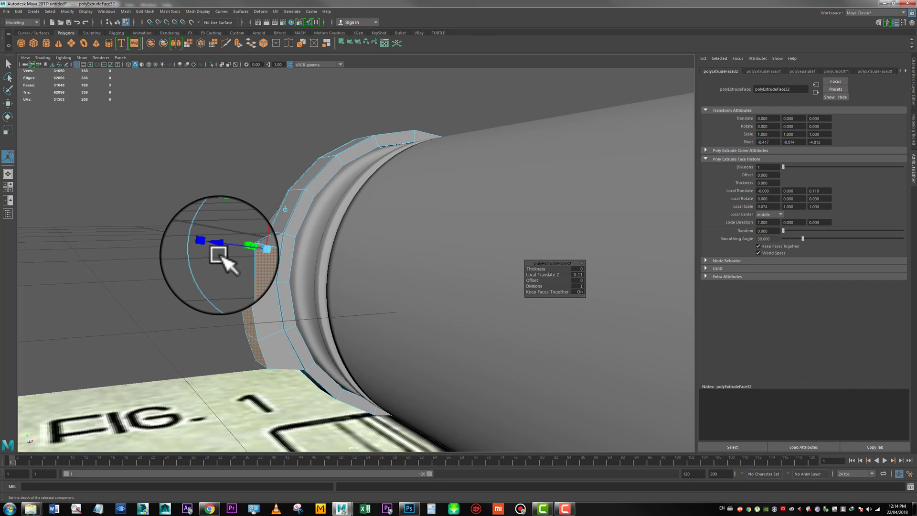
key("ctrl+e")
left_click_drag(222, 270, 281, 307)
Step: Extrude the clip base's three narrow side faces about 2.98 along the pen body to form the clip arm
left_click(277, 344)
left_click(277, 343, "ctrl+shift")
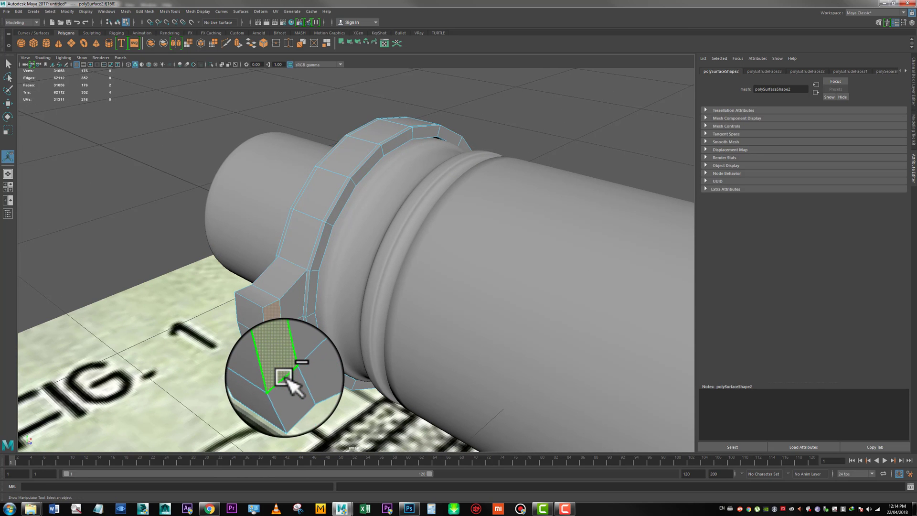
mouse_move(285, 381)
right_mouse_down("shift")
mouse_move(284, 365)
mouse_move(289, 375)
right_mouse_up("shift")
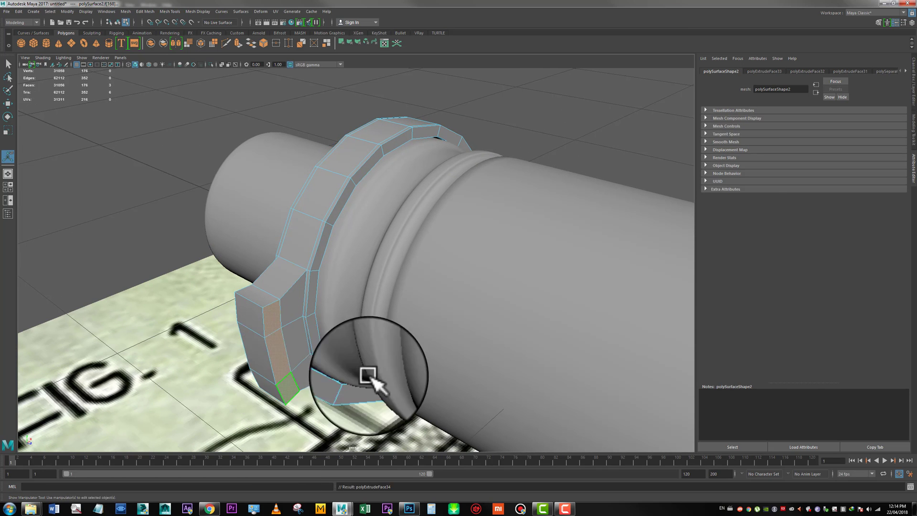
left_click_drag(365, 372, 456, 311, "alt")
left_click_drag(457, 311, 404, 229, "alt")
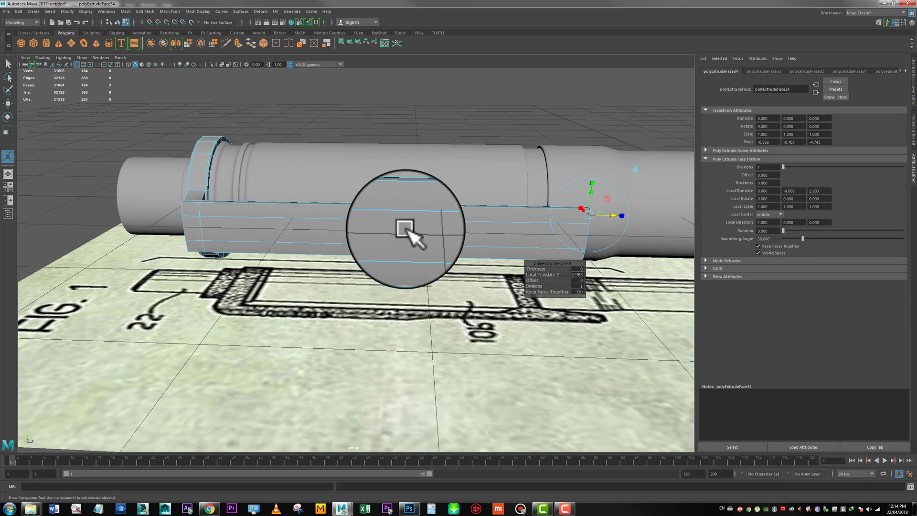
Step: Insert two edge loops across the clip arm near its middle
key("g")
left_click(430, 220)
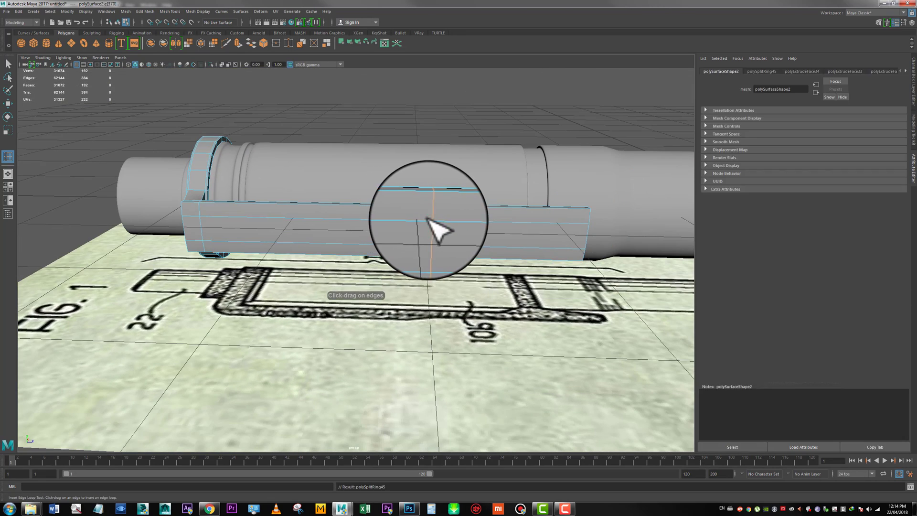
left_click_drag(421, 219, 430, 241, "alt")
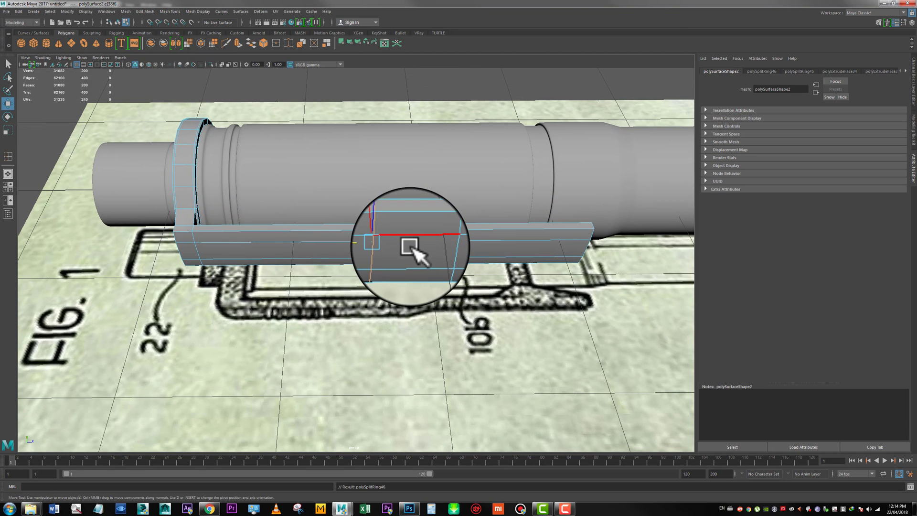
Step: Select the outer faces of the clip's base and upper arm and move them outward to thicken that part
right_click_drag(411, 222, 405, 233)
left_click(193, 240)
left_click(191, 253, "shift")
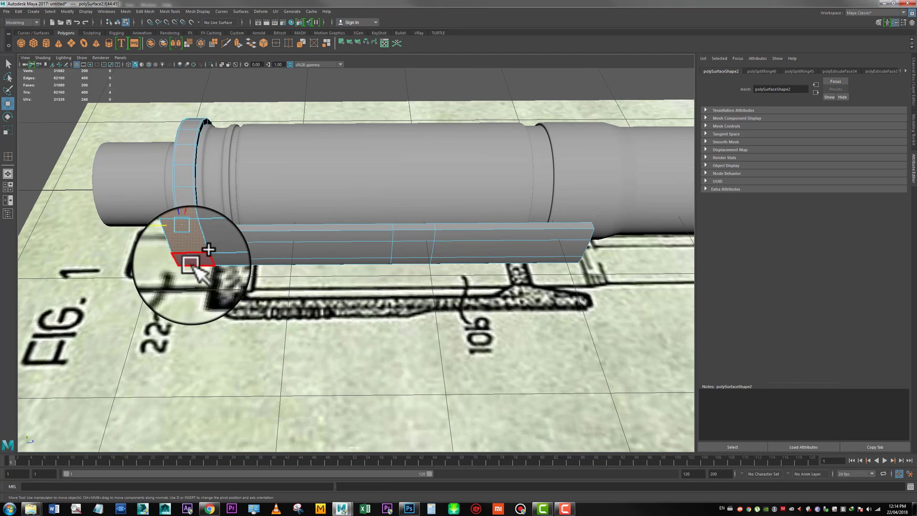
left_click(191, 265, "shift")
left_click(215, 261, "shift")
left_click(217, 256, "shift")
left_click(221, 241, "shift")
Step: Insert supporting edge loops on the clip arm so its edges hold when smoothed
left_click_drag(221, 241, 293, 216, "alt")
left_click_drag(446, 229, 392, 291, "alt")
scroll(323, 368, "up", 4)
key("g")
left_click(318, 362)
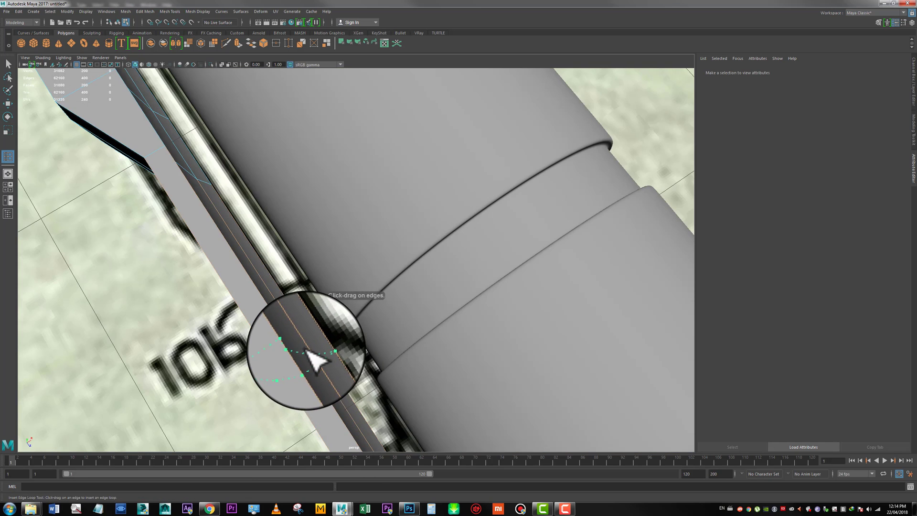
left_click_drag(318, 362, 364, 281, "alt")
left_click(315, 263)
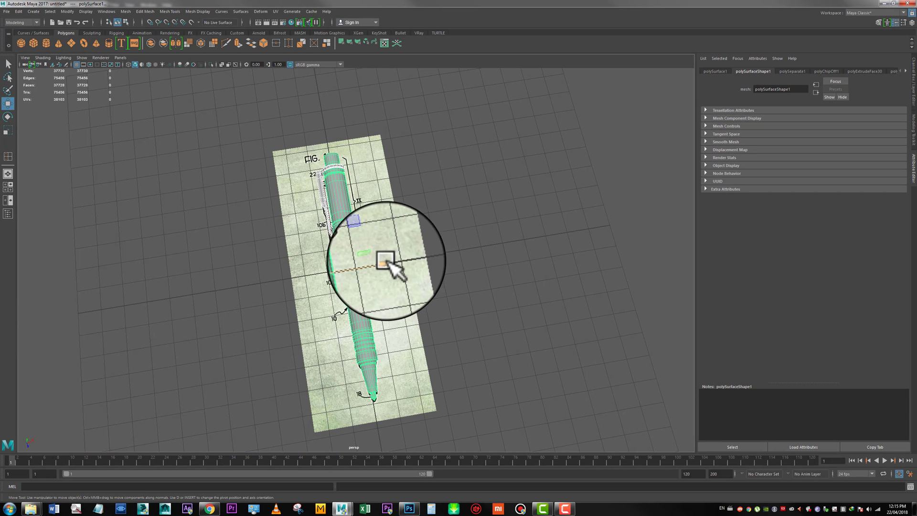
Step: Move the whole pen model sideways off the blueprint and deselect it
left_click_drag(385, 261, 516, 250)
left_click(553, 209)
left_click_drag(553, 209, 484, 255, "alt")
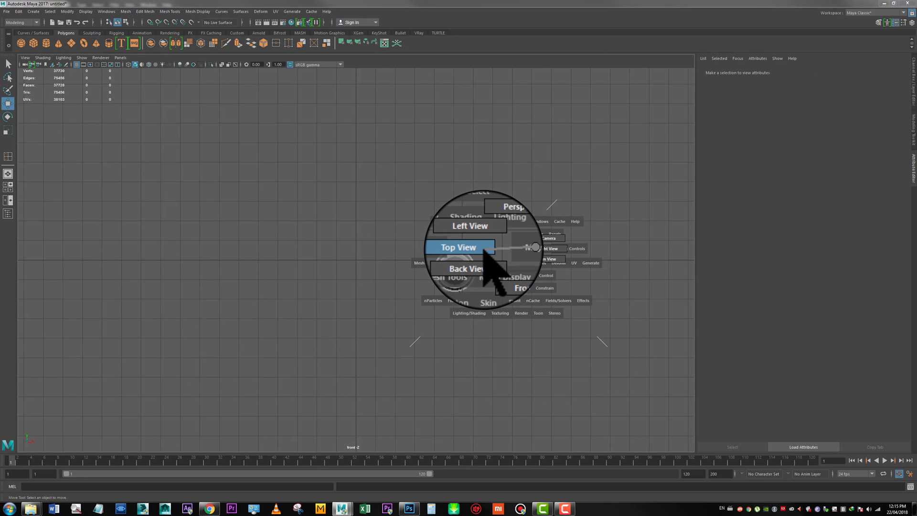
Step: Switch to the top view and compare the pen's proportions and clip with the blueprint beside it
left_click_drag(484, 247, 485, 249)
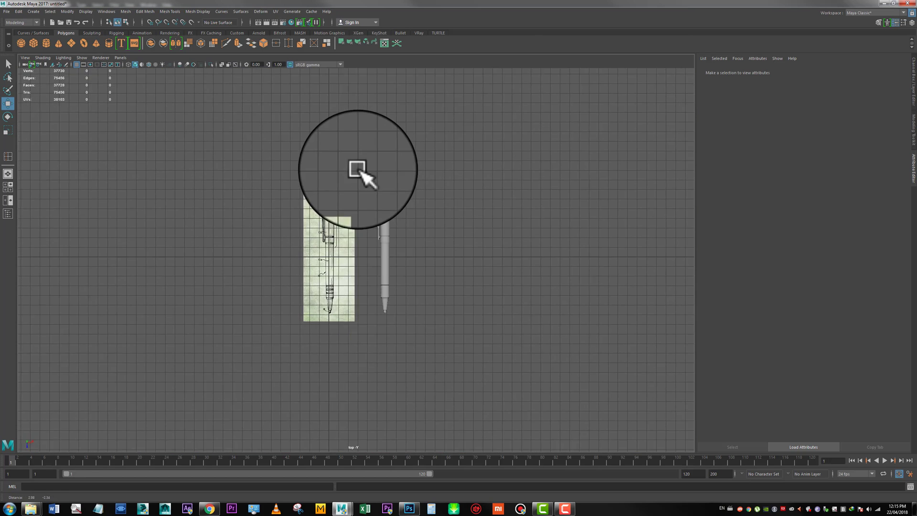
right_click_drag(358, 169, 467, 329, "alt")
middle_click_drag(423, 221, 415, 256, "alt")
right_click_drag(412, 194, 466, 389, "alt")
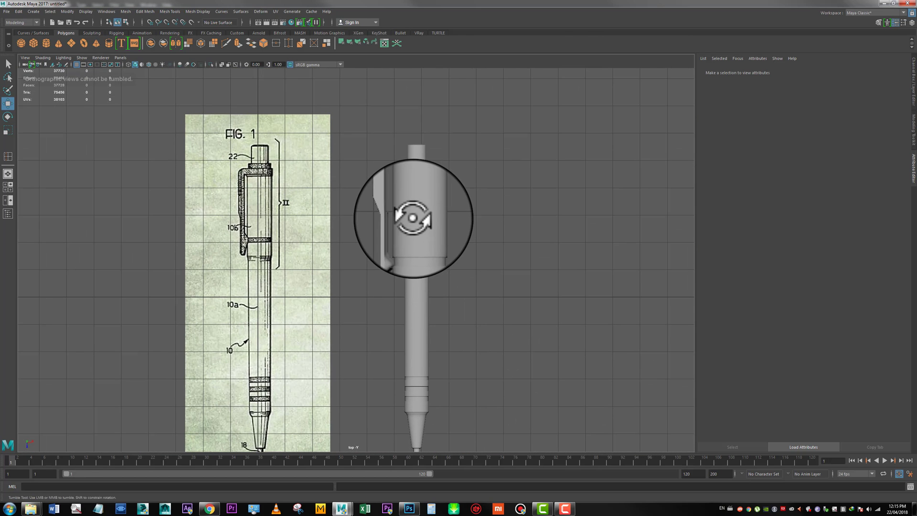
middle_click_drag(413, 218, 449, 218, "alt")
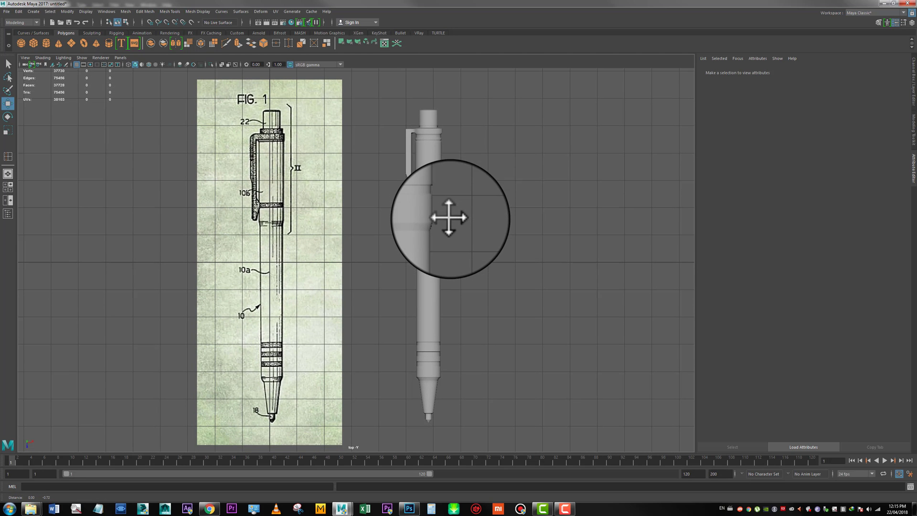
middle_click_drag(370, 202, 370, 154, "alt")
right_click_drag(392, 215, 434, 259, "alt")
middle_click_drag(433, 258, 430, 380, "alt")
middle_click_drag(438, 186, 440, 237, "alt")
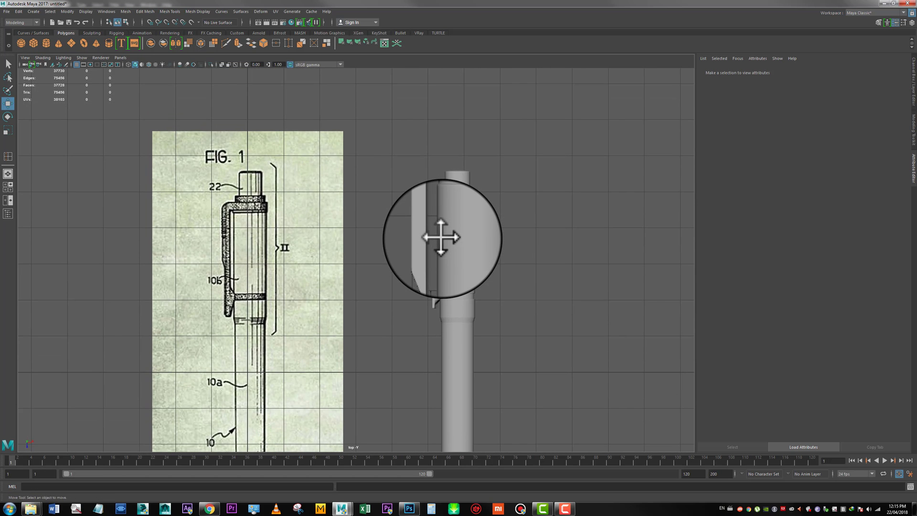
right_click_drag(448, 245, 501, 293, "alt")
middle_click_drag(501, 292, 438, 258, "alt")
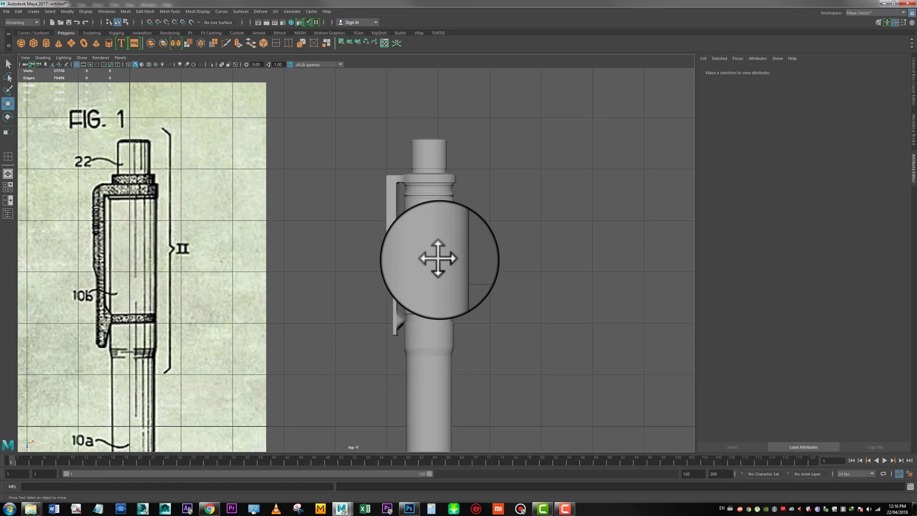
Step: Return to the perspective view and examine the pen's tip and grip rings up close
key("space")
key("space")
left_click_drag(436, 243, 407, 205, "alt")
middle_click_drag(357, 212, 266, 227, "alt")
right_click_drag(266, 227, 523, 391, "alt")
middle_click_drag(459, 238, 268, 248, "alt")
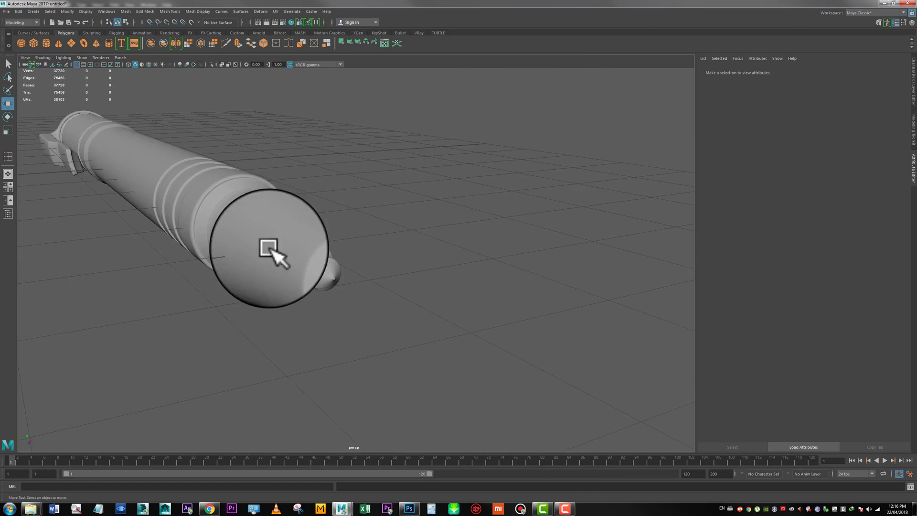
right_click_drag(269, 248, 335, 268, "alt")
left_click_drag(335, 268, 459, 295, "alt")
middle_click_drag(482, 297, 620, 305, "alt")
left_click_drag(433, 272, 407, 256, "alt")
middle_click_drag(465, 241, 424, 280, "alt")
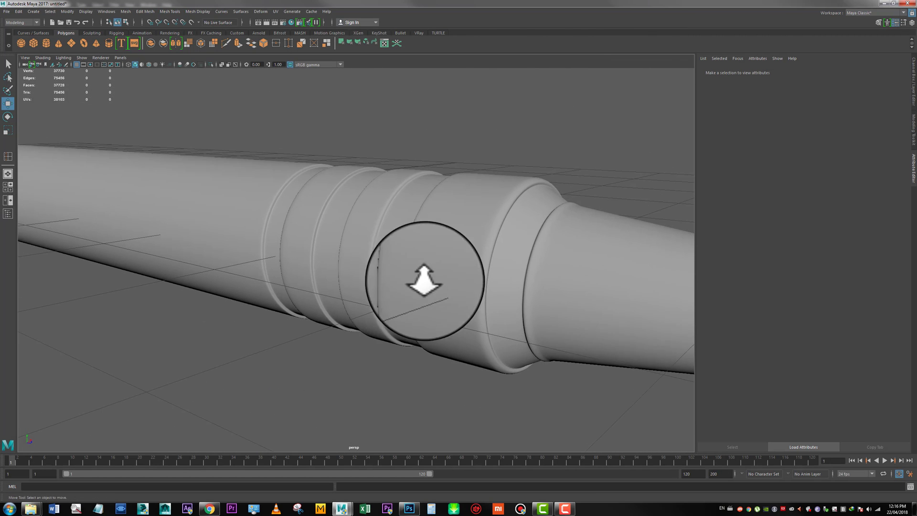
Step: Insert two supporting edge loops around the grip's lower shoulder near the tapered tip and display the body smoothed
right_click_drag(424, 280, 470, 279, "alt")
left_click(492, 214)
key("1")
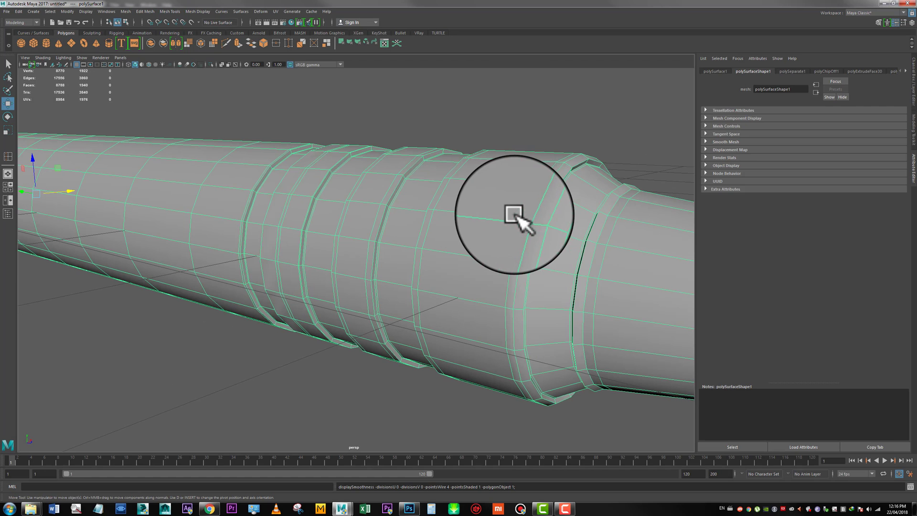
middle_click_drag(514, 214, 489, 219, "alt")
right_click_drag(489, 220, 509, 207, "alt")
key("g")
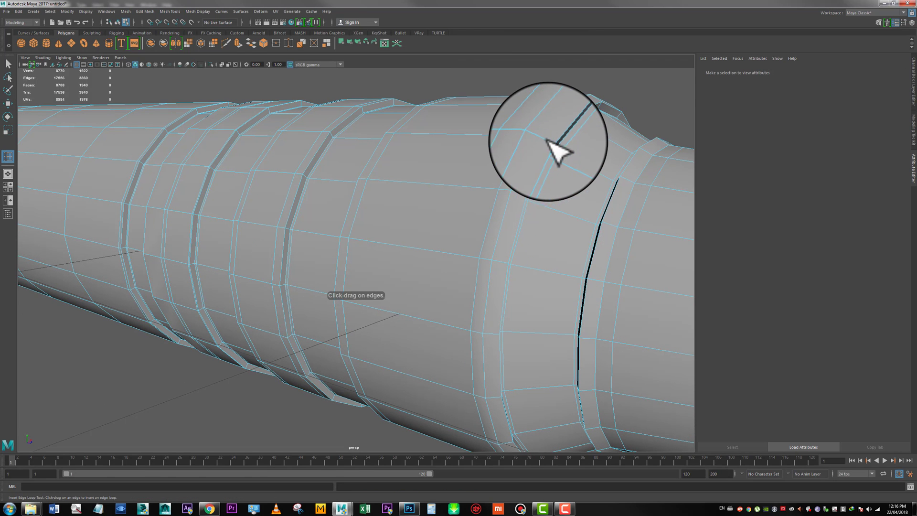
left_click(543, 138)
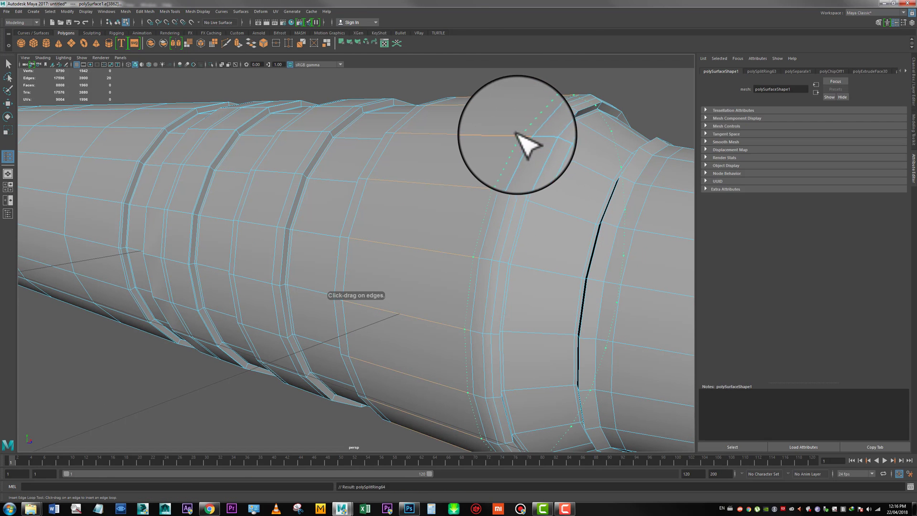
left_click(517, 136)
right_click_drag(516, 136, 432, 177, "alt")
key("3")
key("w")
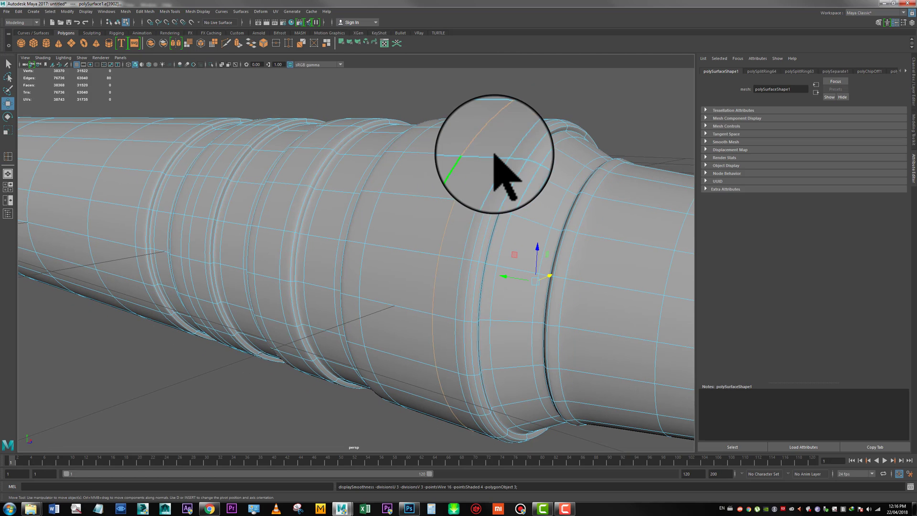
left_click(540, 105)
Step: Examine the smoothed clip, its collar ring and the button end from several angles
left_click_drag(491, 183, 522, 191, "alt")
middle_click_drag(530, 200, 678, 203, "alt")
middle_click_drag(305, 206, 425, 204, "alt")
left_click_drag(358, 189, 473, 218, "alt")
right_click_drag(473, 217, 387, 205, "alt")
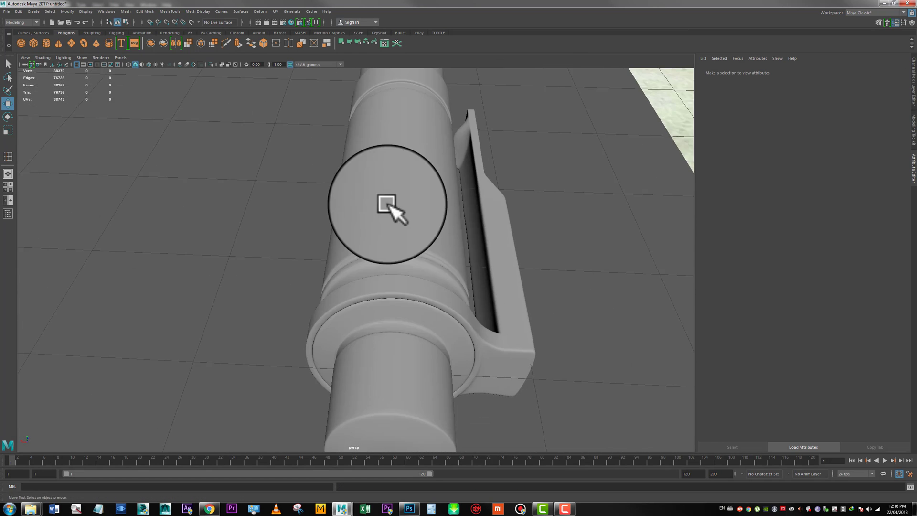
left_click_drag(387, 205, 458, 226, "alt")
right_click_drag(458, 227, 415, 224, "alt")
middle_click_drag(539, 215, 395, 200, "alt")
right_click_drag(395, 201, 410, 226, "alt")
middle_click_drag(410, 226, 359, 228, "alt")
left_click_drag(359, 228, 397, 229, "alt")
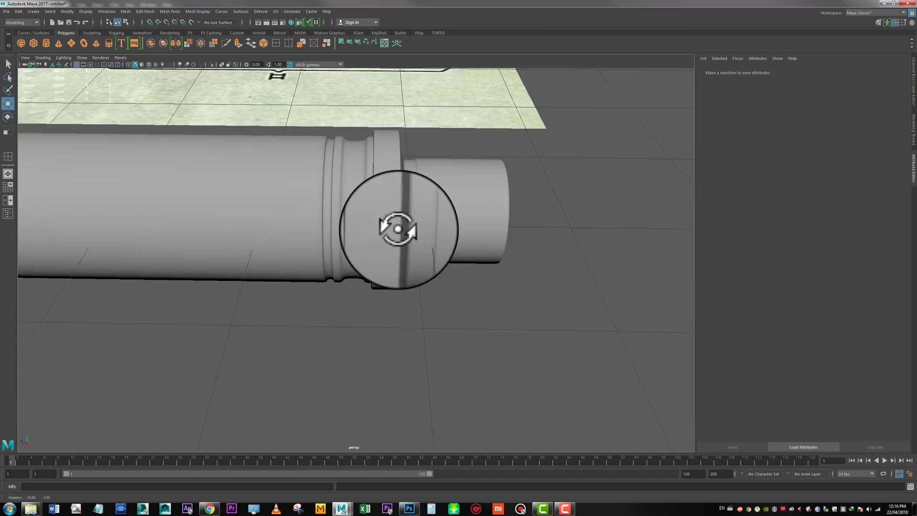
Step: View the complete pen model next to the blueprint and compare their overall shapes
right_click_drag(397, 229, 261, 215, "alt")
middle_click_drag(261, 215, 472, 215, "alt")
right_click_drag(473, 215, 323, 216, "alt")
left_click_drag(323, 215, 382, 239, "alt")
right_click_drag(382, 239, 282, 235, "alt")
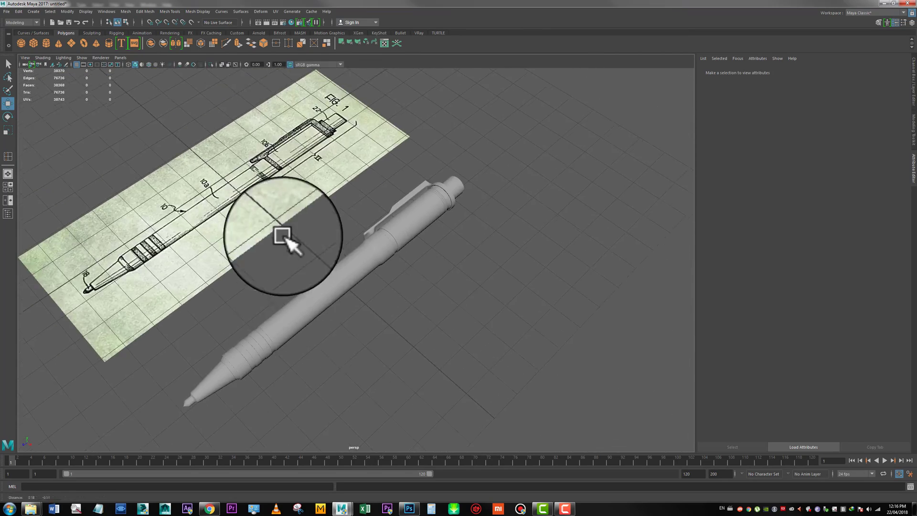
left_click_drag(282, 236, 358, 244, "alt")
middle_click_drag(358, 243, 333, 184, "alt")
left_click_drag(333, 184, 328, 208, "alt")
middle_click_drag(389, 233, 400, 258, "alt")
left_click_drag(400, 259, 350, 217, "alt")
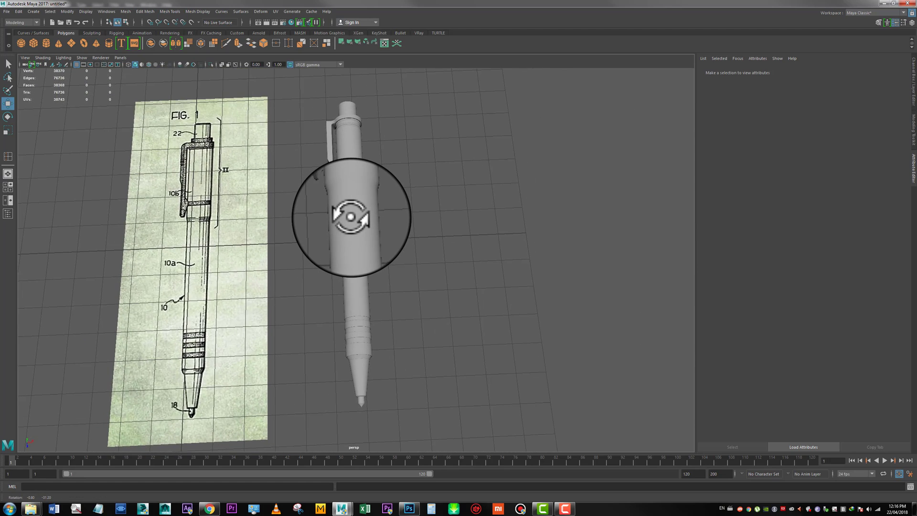